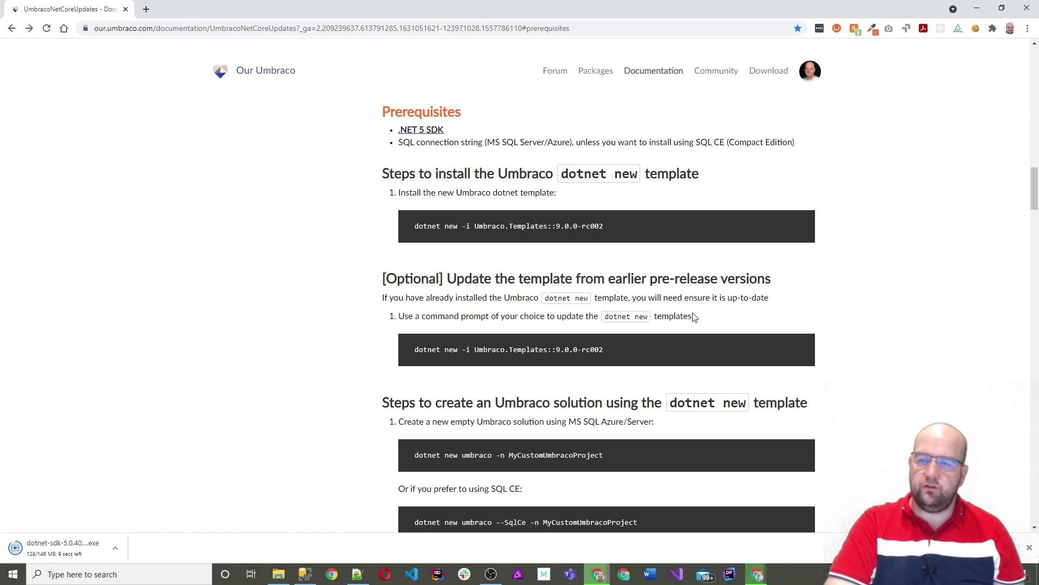
Step: Open the .NET 5 SDK download page from the Umbraco prerequisites, then return to the docs
left_click(429, 132)
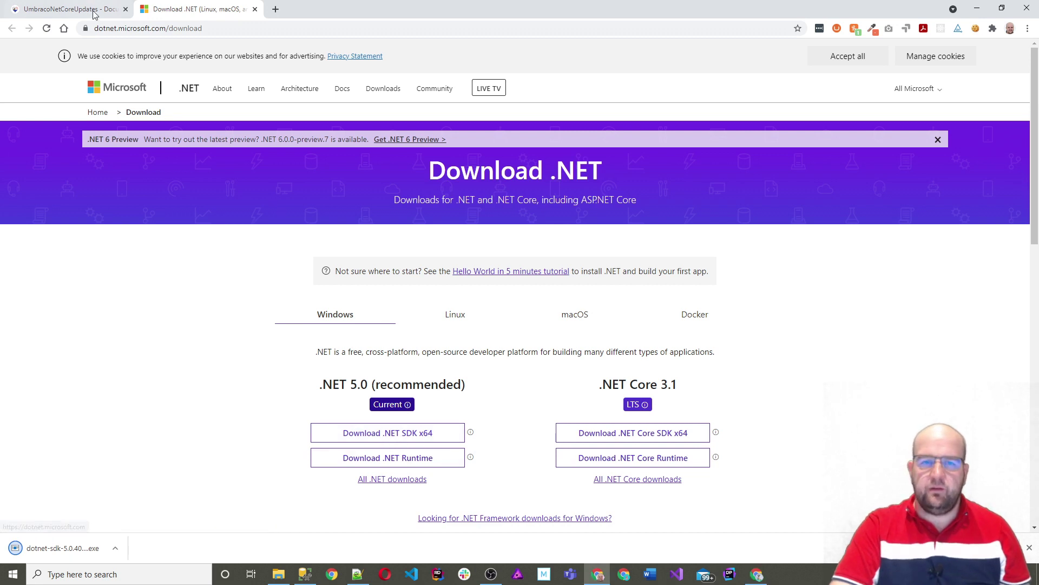
left_click(76, 9)
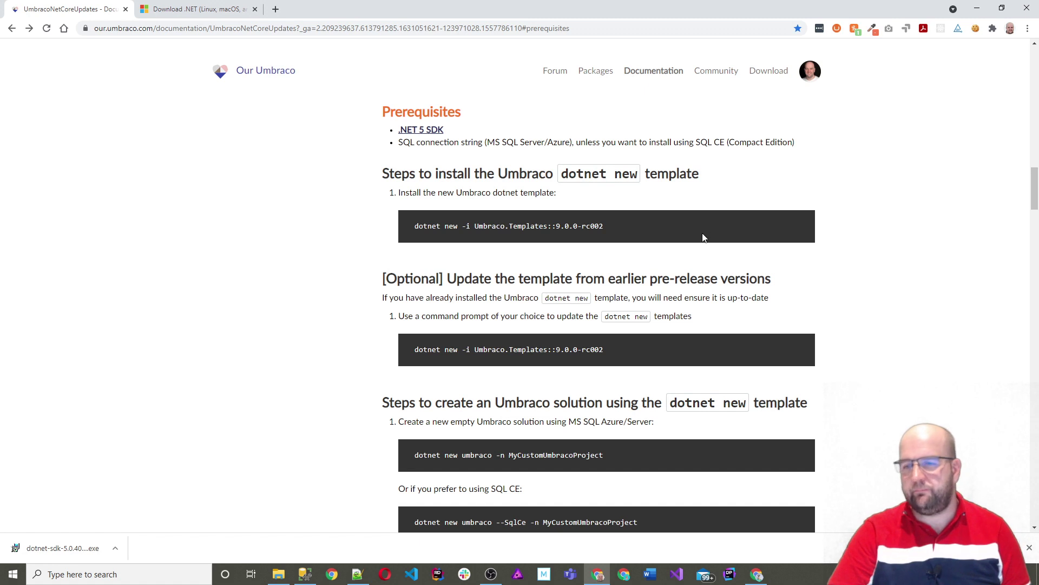
Step: Select the 'dotnet new -i Umbraco.Templates::9.0.0-rc002' command in the documentation
left_click_drag(631, 227, 410, 231)
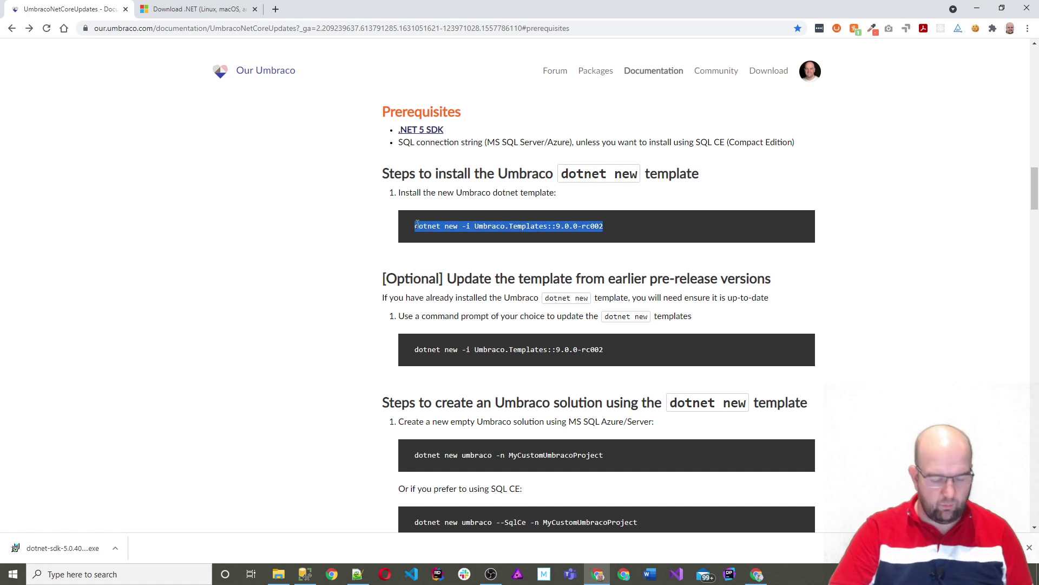
Step: Reselect the template install command line, then bring File Explorer forward on the Demo folder
left_click(508, 228)
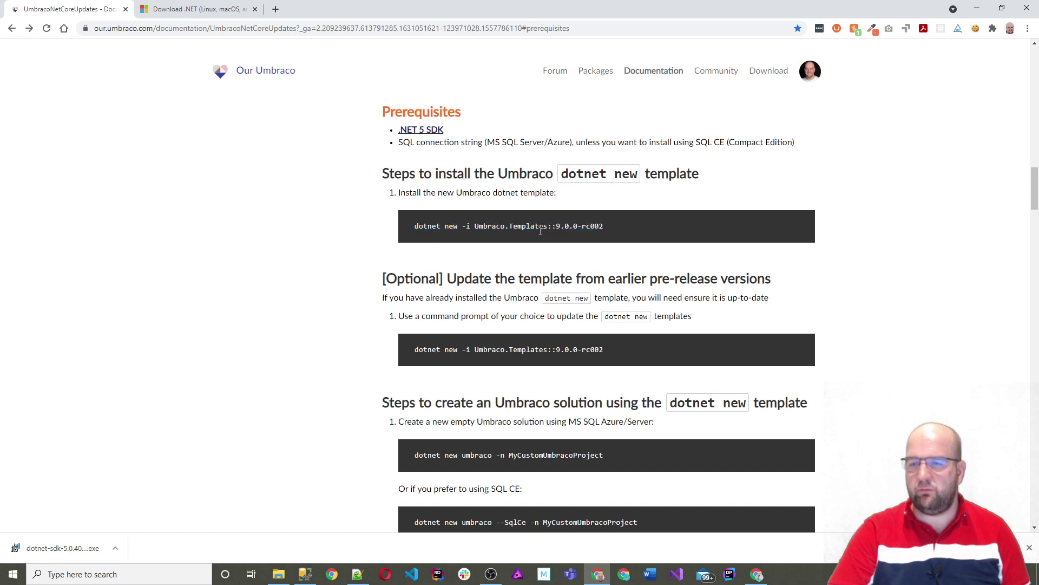
left_click_drag(613, 227, 400, 237)
key("ctrl+c")
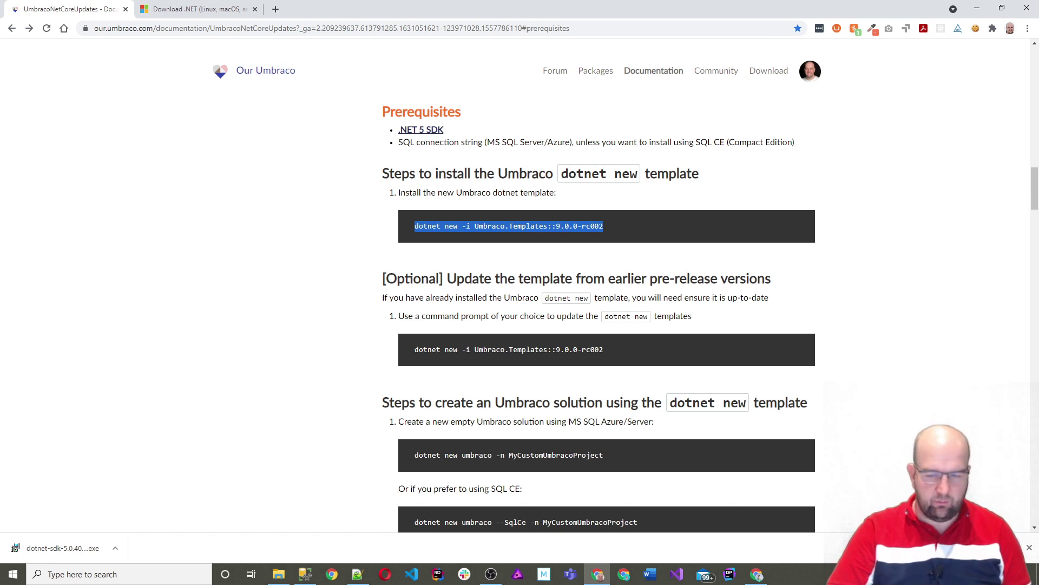
left_click(278, 574)
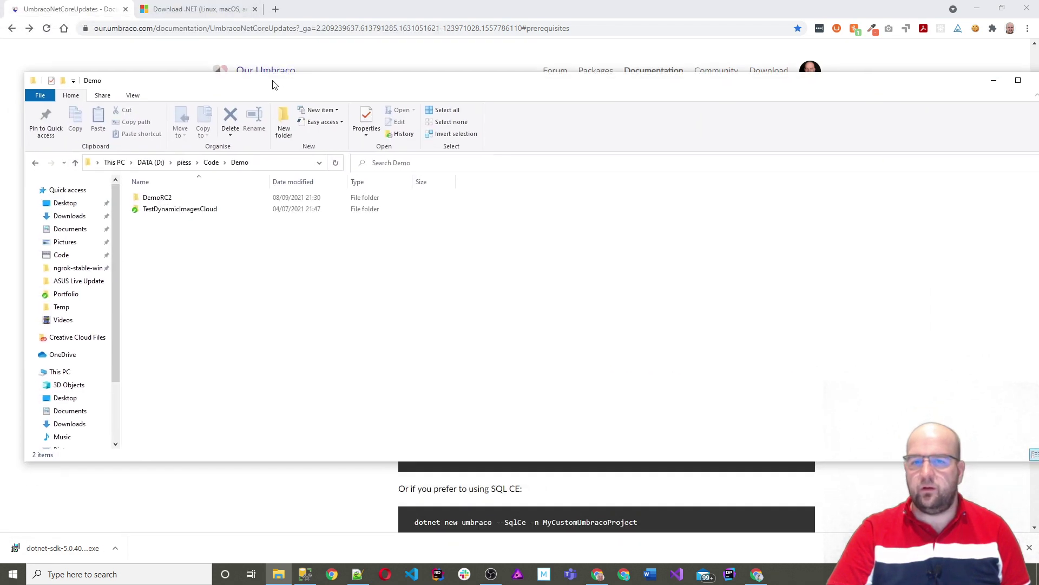
Step: Maximize Explorer, add a new folder named TestingRC2 in Demo, and open it
double_click(273, 85)
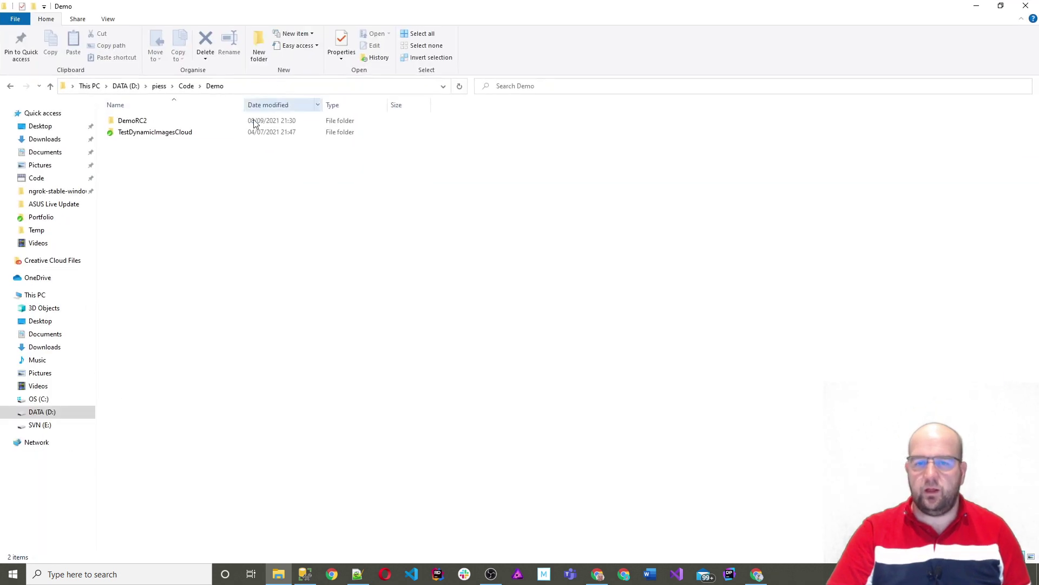
right_click(205, 180)
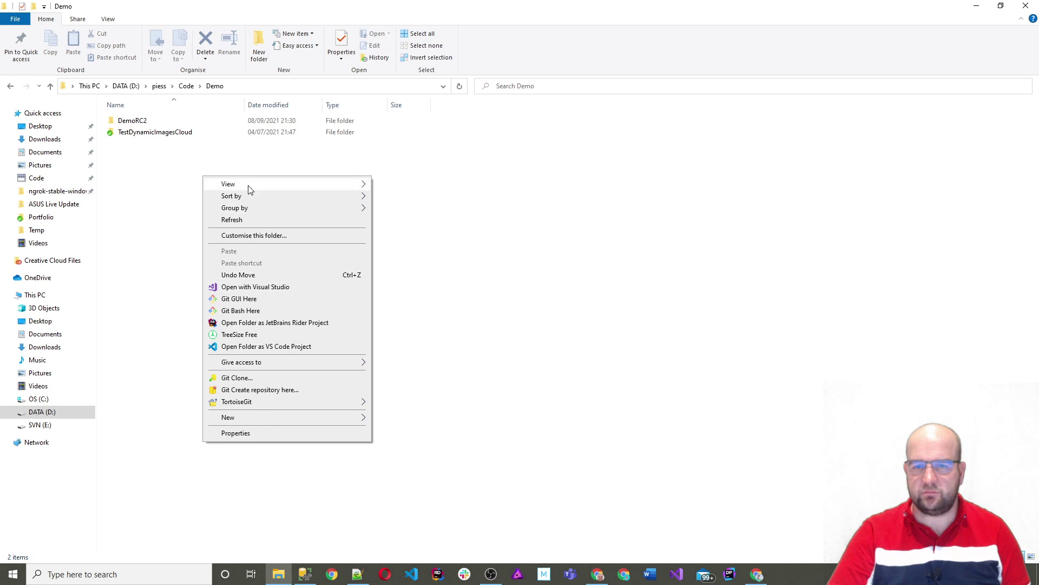
mouse_move(244, 418)
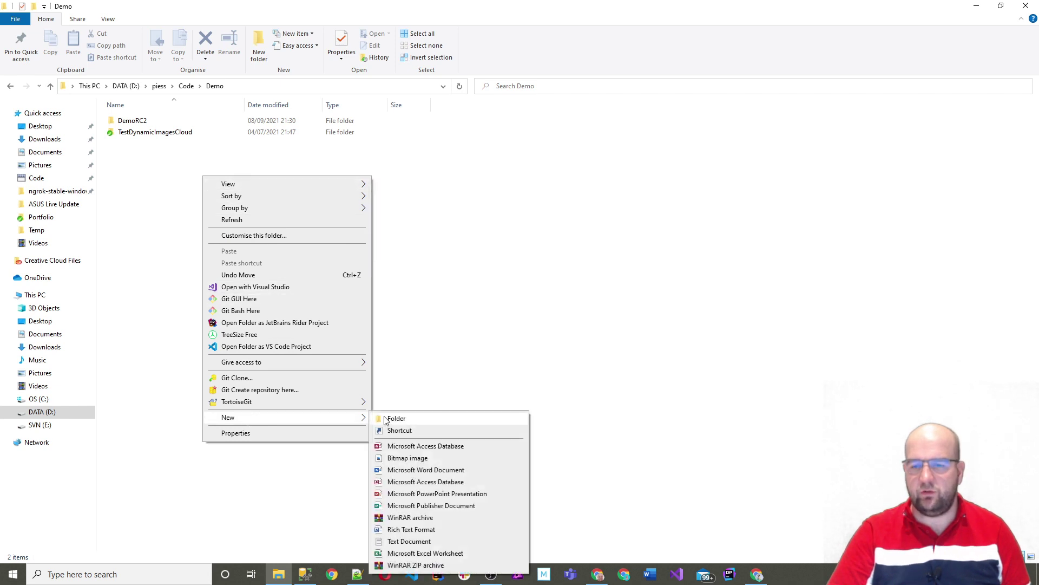
left_click(386, 419)
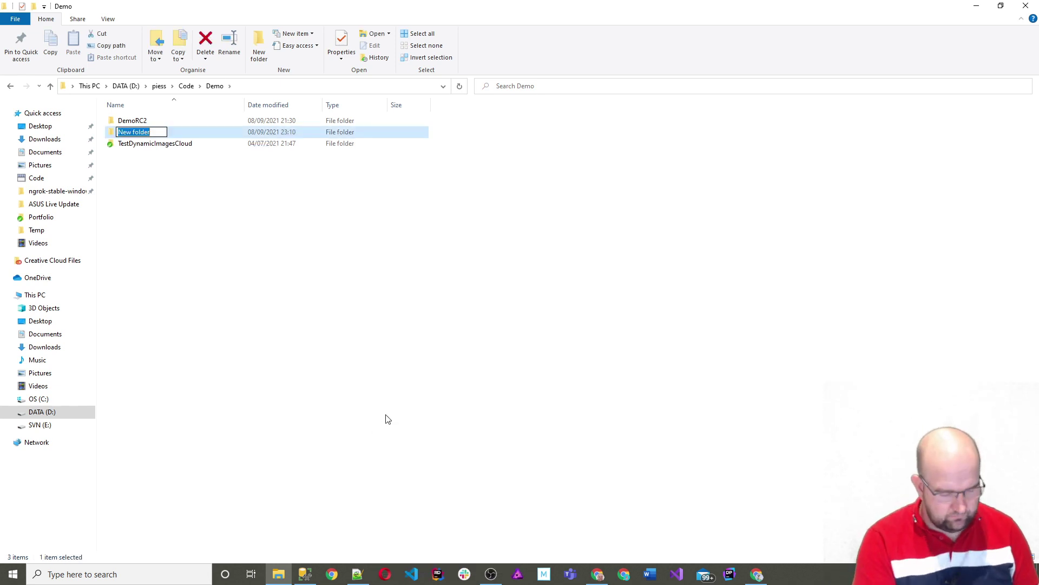
type("Testing")
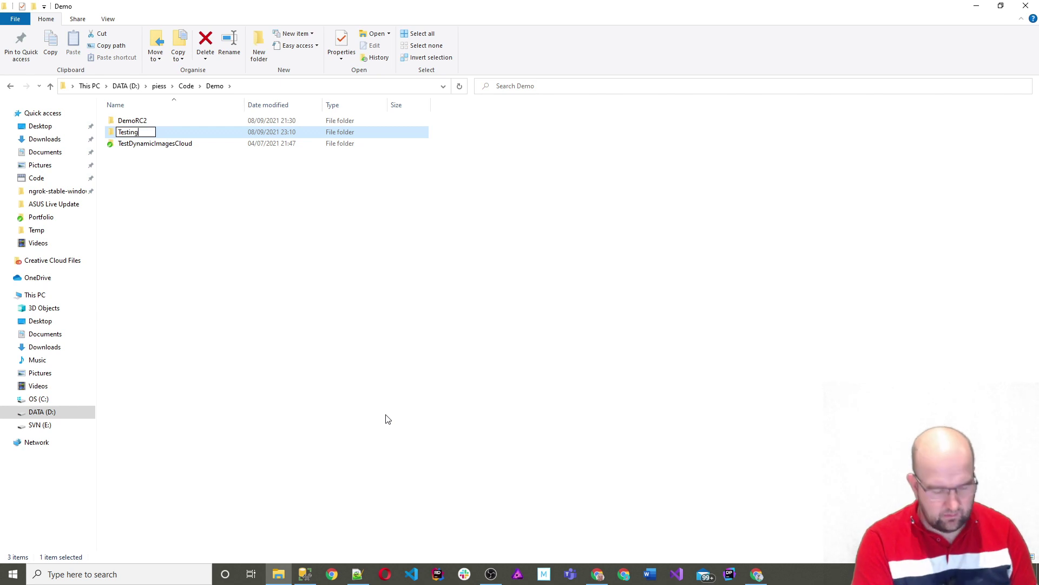
type("RC2")
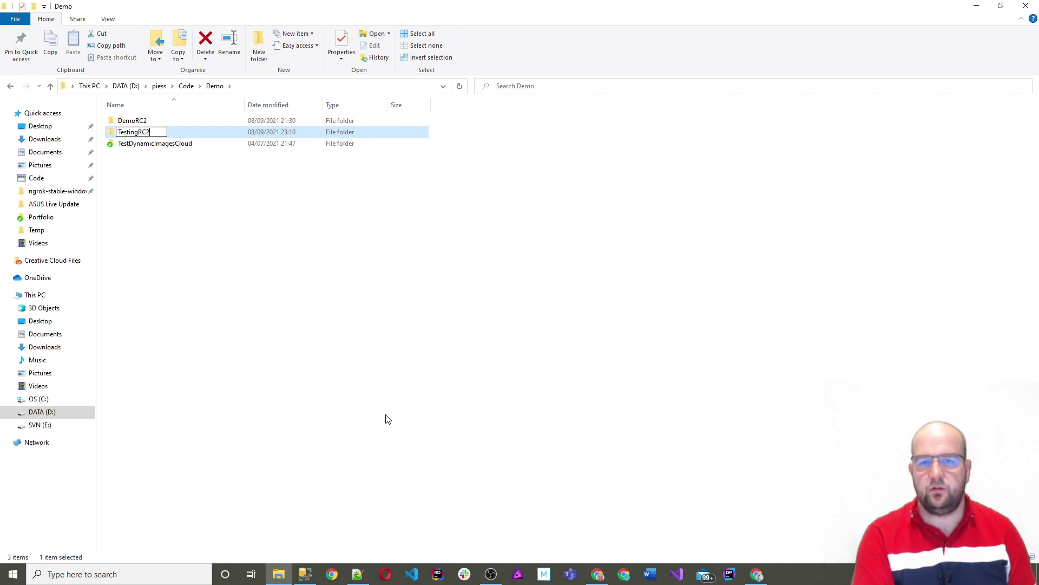
key("Return")
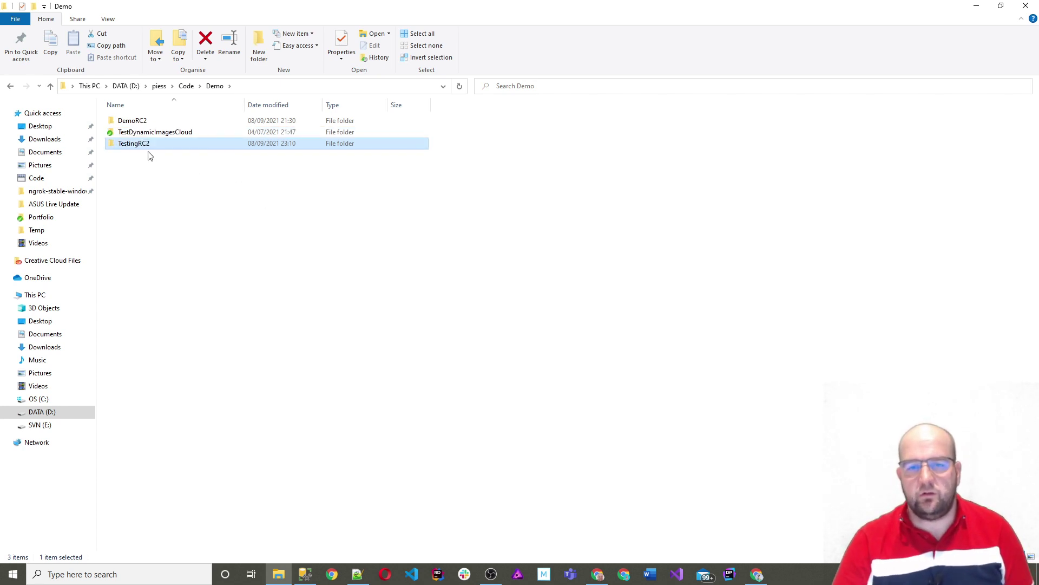
double_click(145, 144)
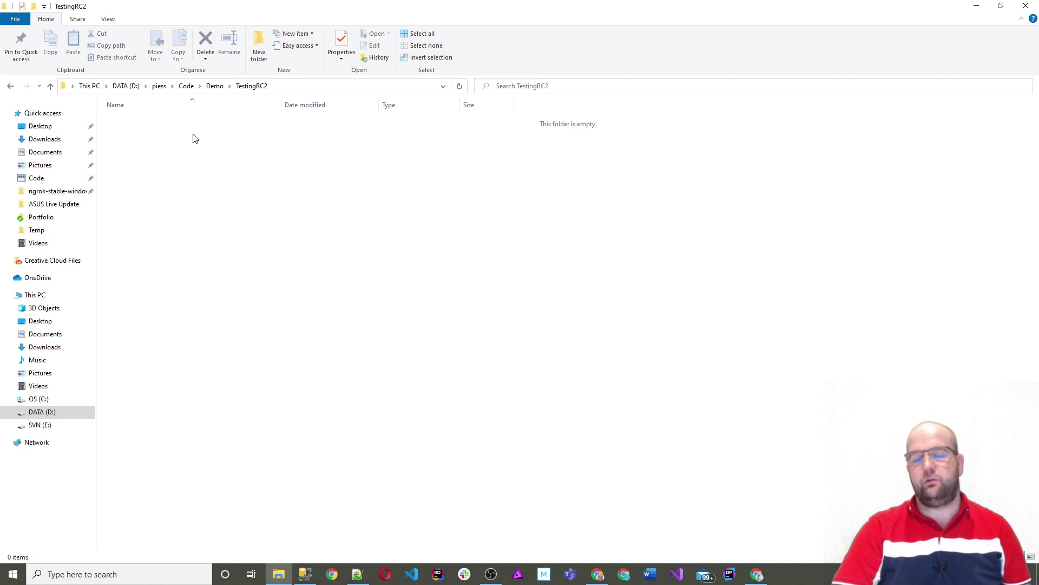
left_click(319, 87)
Step: Launch a Command Prompt in TestingRC2 by entering cmd in Explorer's address bar
type("cmd")
key("Return")
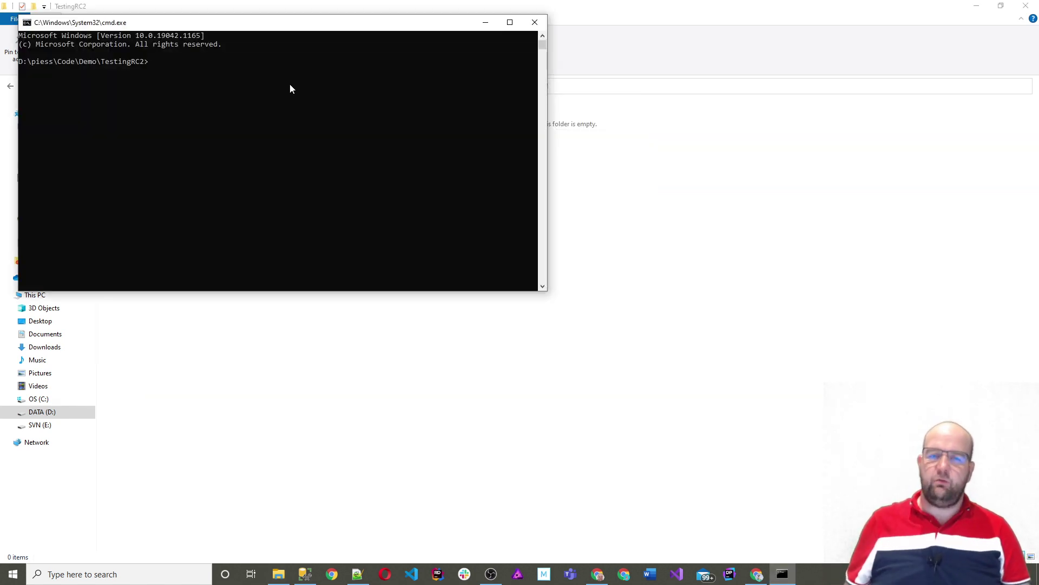
key("alt+Tab")
key("alt+Tab")
key("Tab")
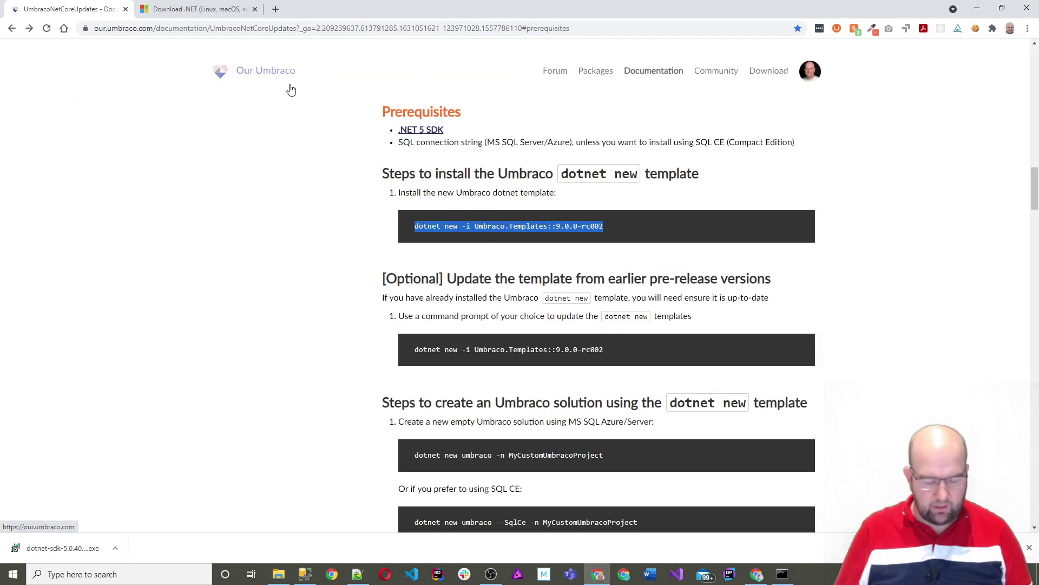
key("alt+Tab")
key("alt+Tab")
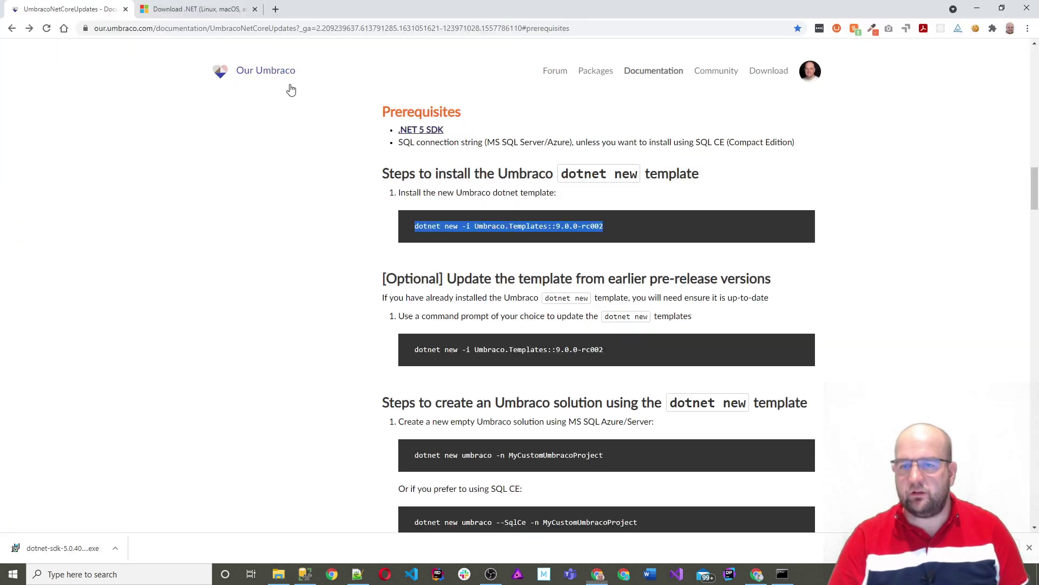
key("alt+Tab")
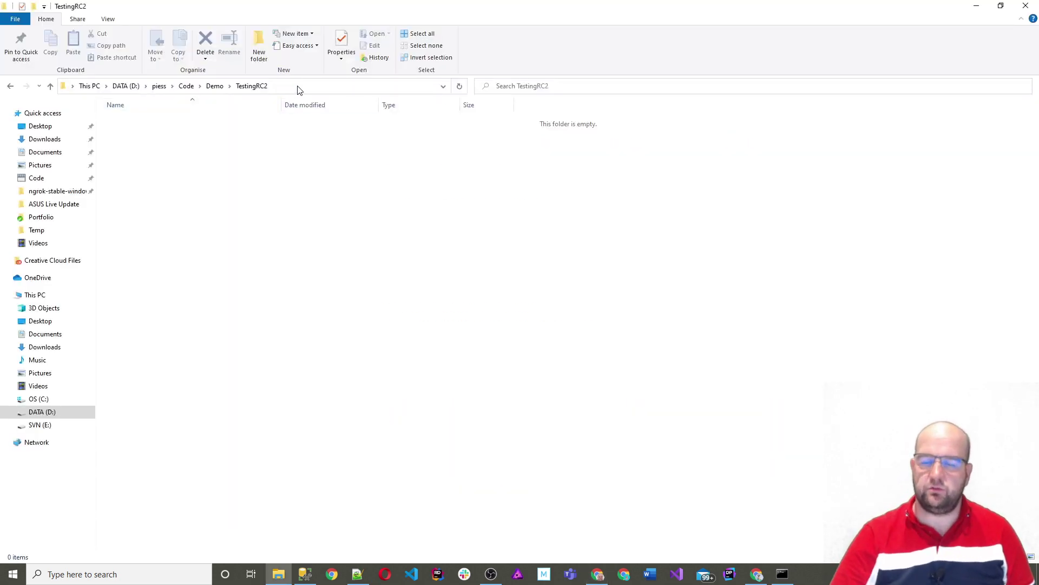
key("alt+Tab")
key("Tab")
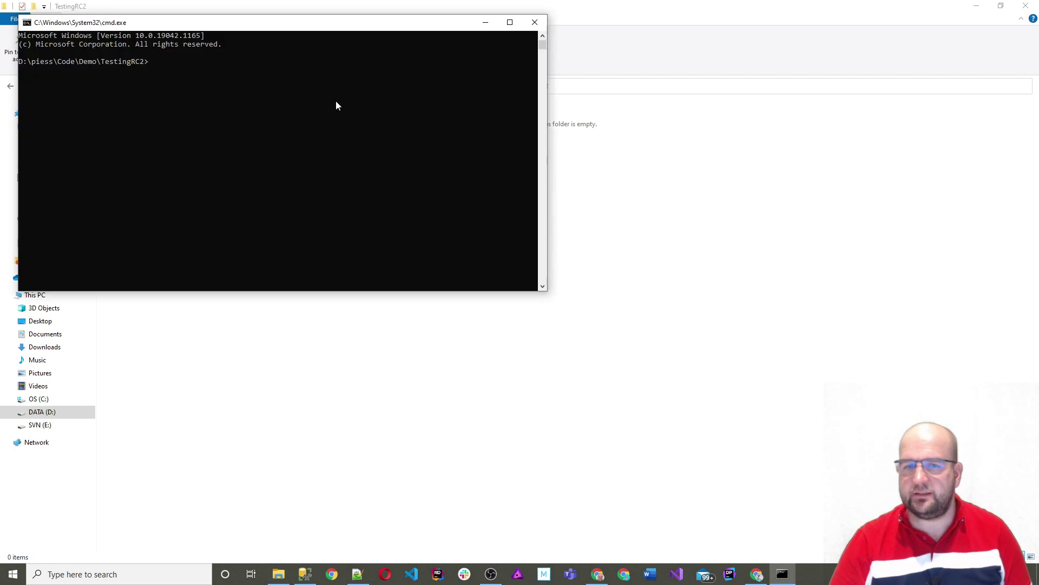
Step: Paste the dotnet new -i Umbraco.Templates::9.0.0-rc002 command at the prompt
right_click(270, 103)
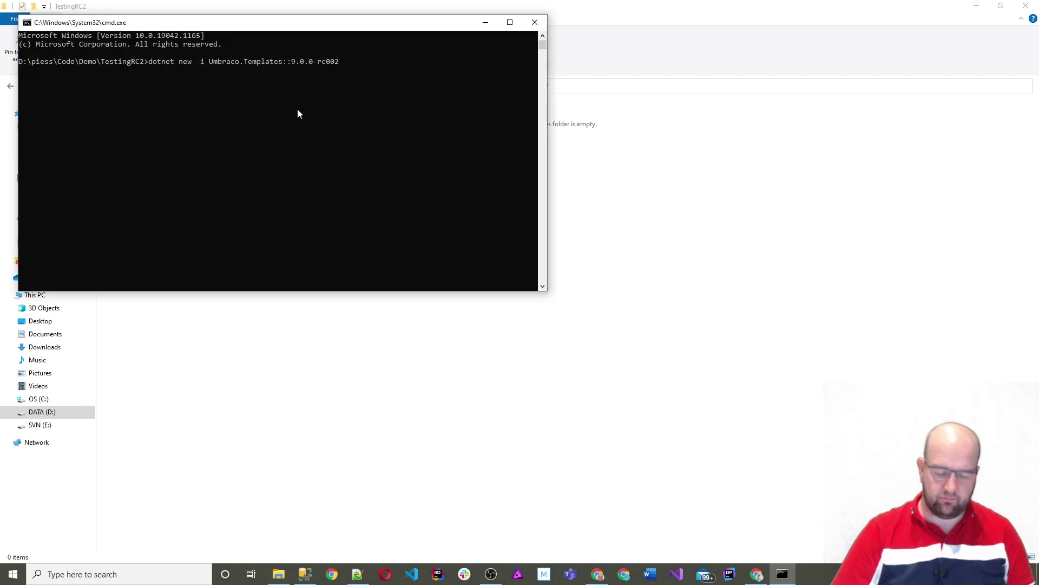
key("alt+Tab")
key("Tab")
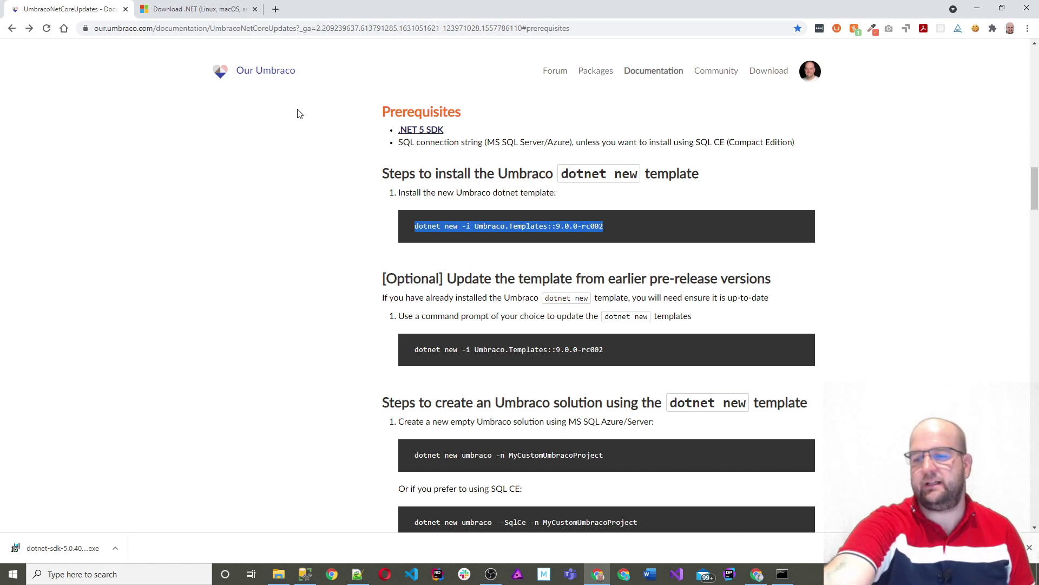
key("alt+Tab")
key("ctrl+v")
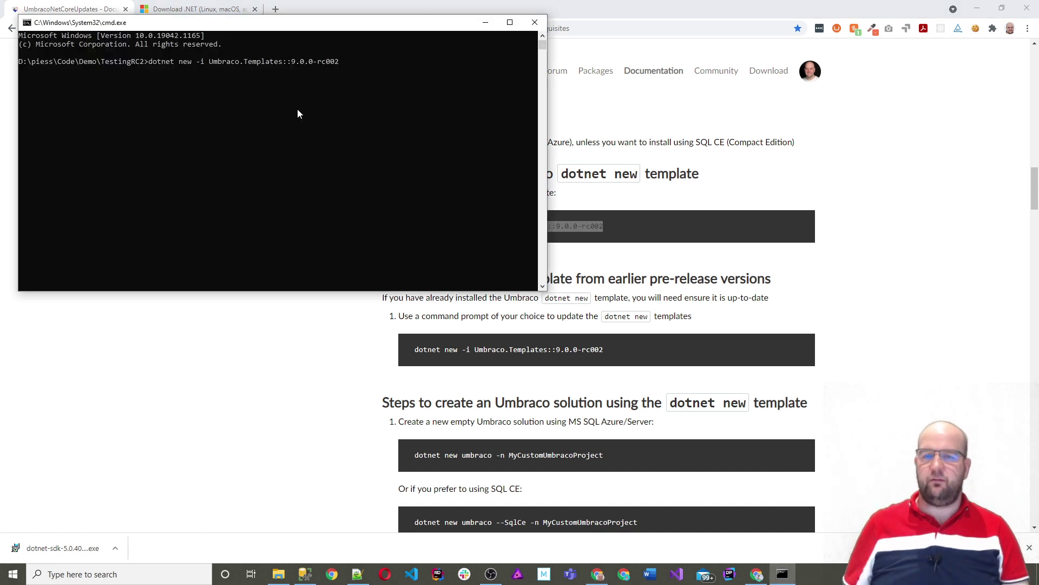
Step: Run the template install, then scroll the Umbraco docs to the build-and-run steps
key("Return")
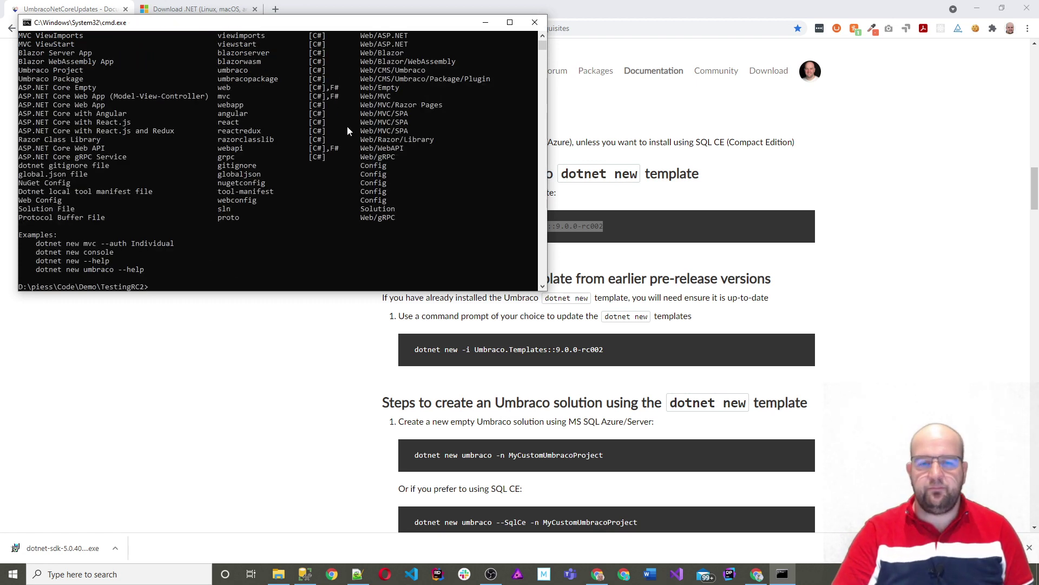
scroll(313, 232, "down", 2)
scroll(292, 239, "up", 1)
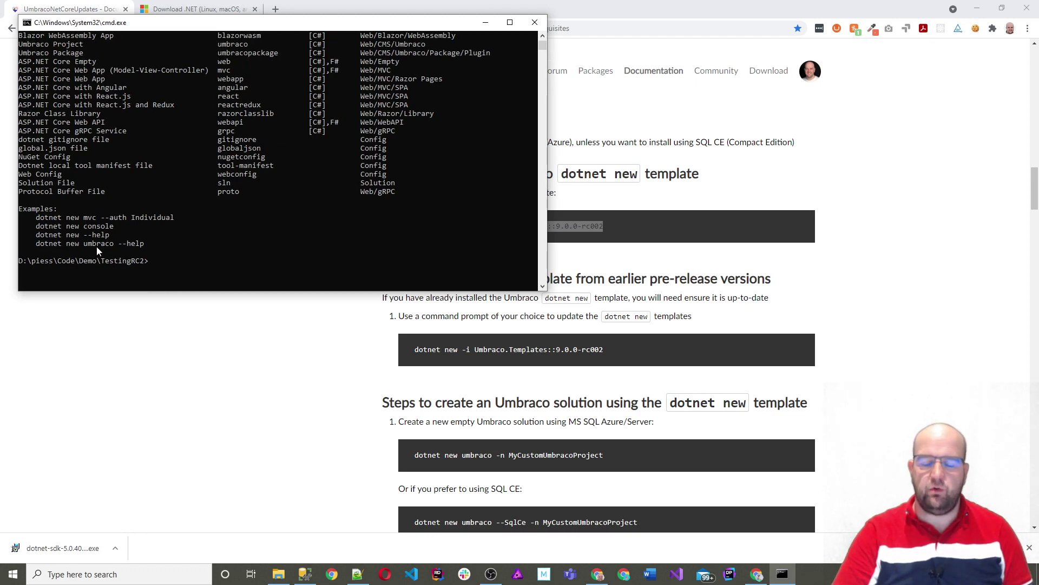
left_click(328, 363)
scroll(619, 310, "down", 4)
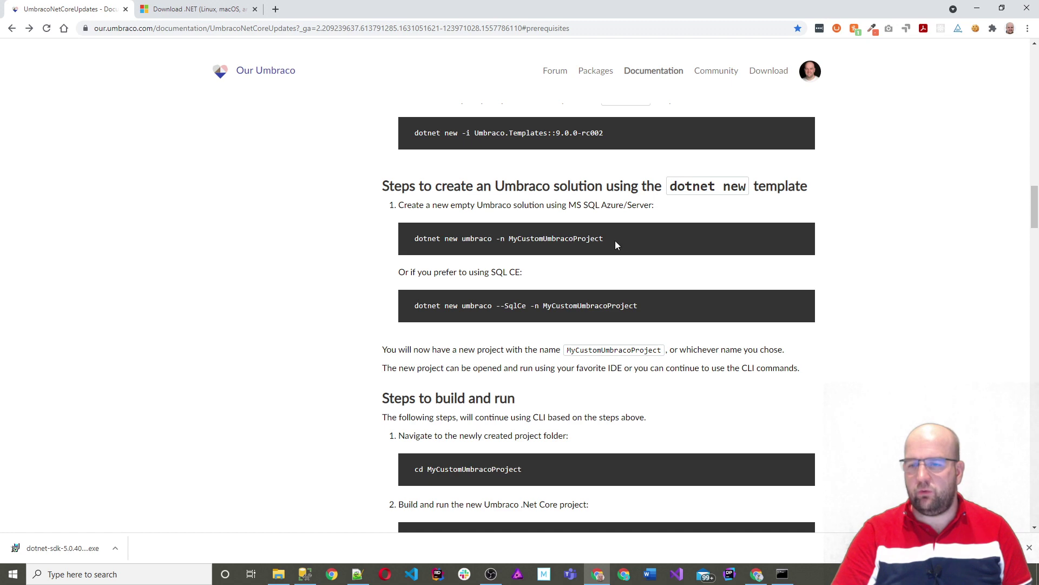
Step: Run dotnet new umbraco -n TestingRC2.Site, checking the command against the docs
left_click_drag(641, 247, 511, 252)
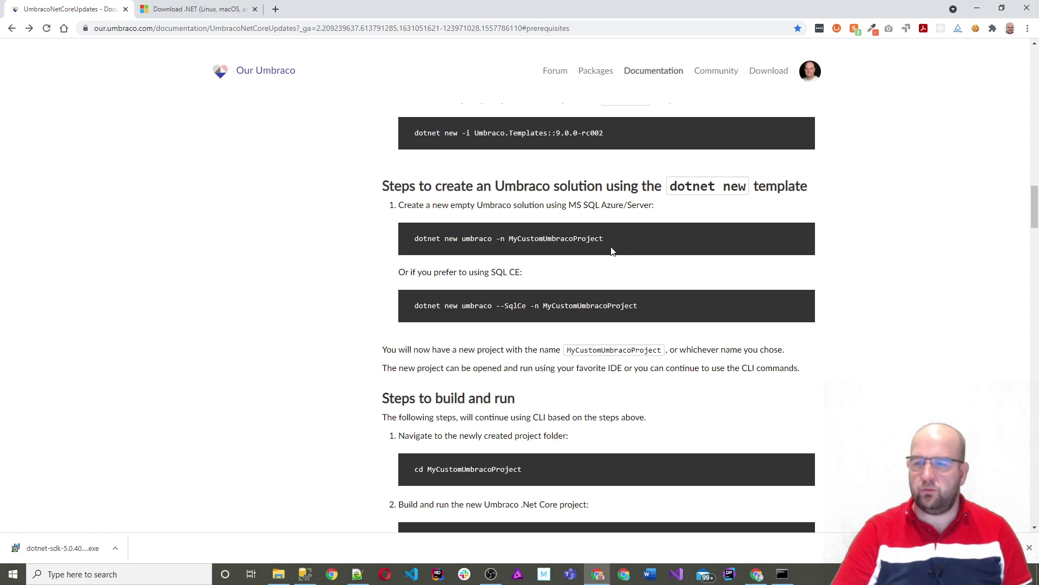
key("alt+Tab")
key("alt+Tab")
key("alt+Tab")
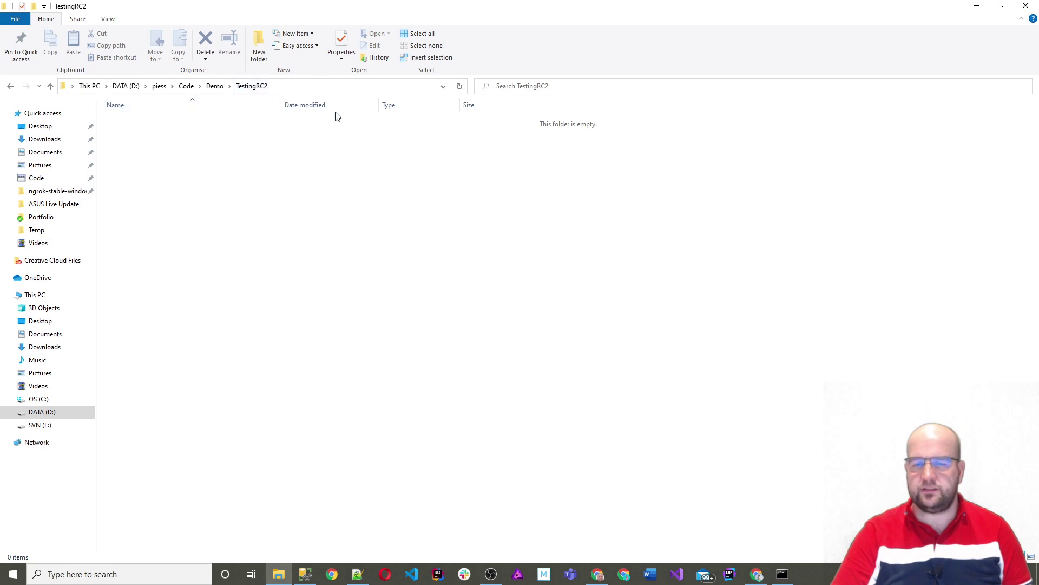
key("alt+Tab")
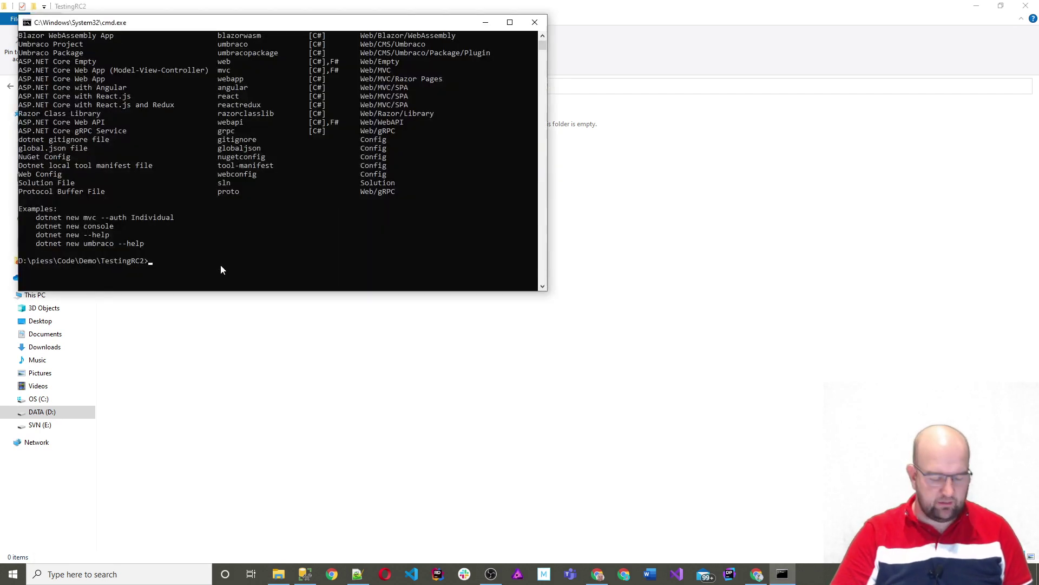
type("dot")
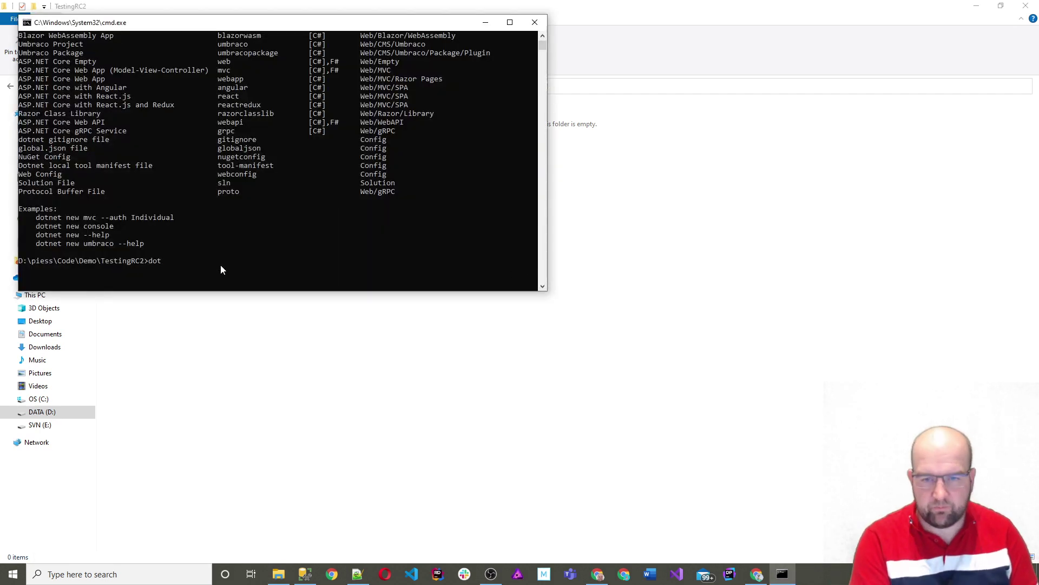
type("net new U")
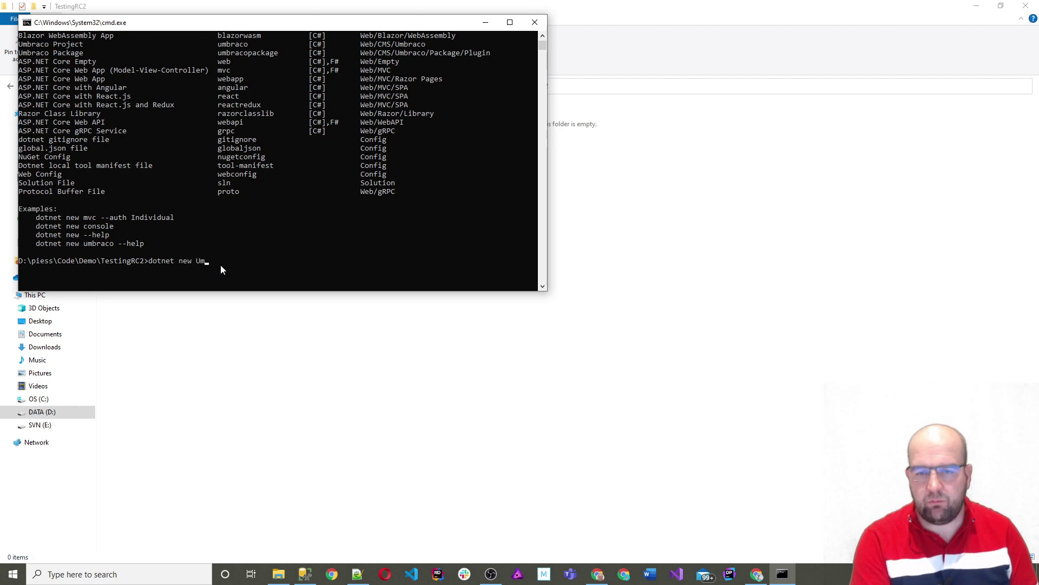
key("alt+Tab")
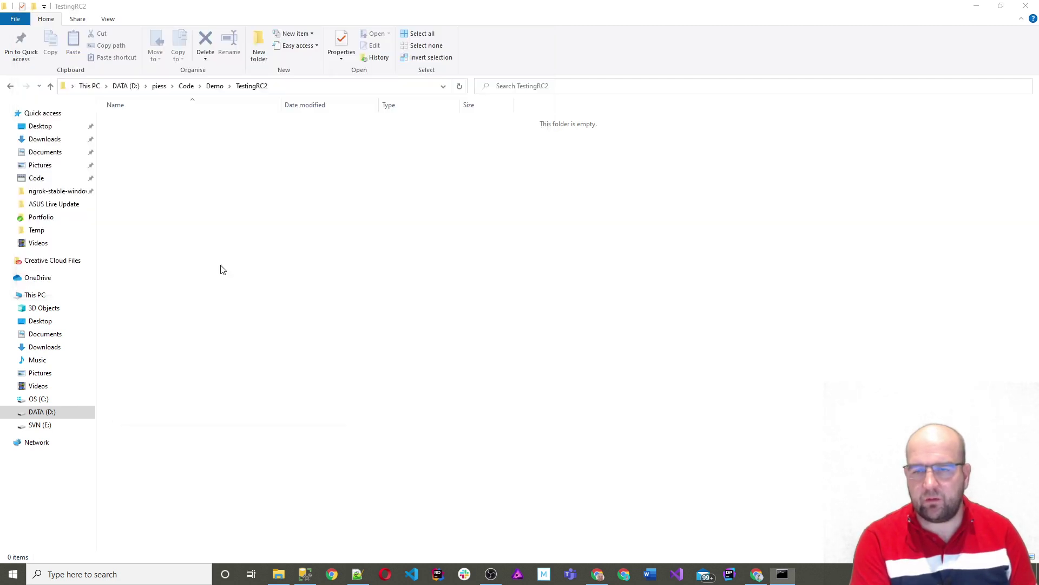
key("alt+Tab")
key("alt+Tab")
key("alt+Tab")
type("umbra")
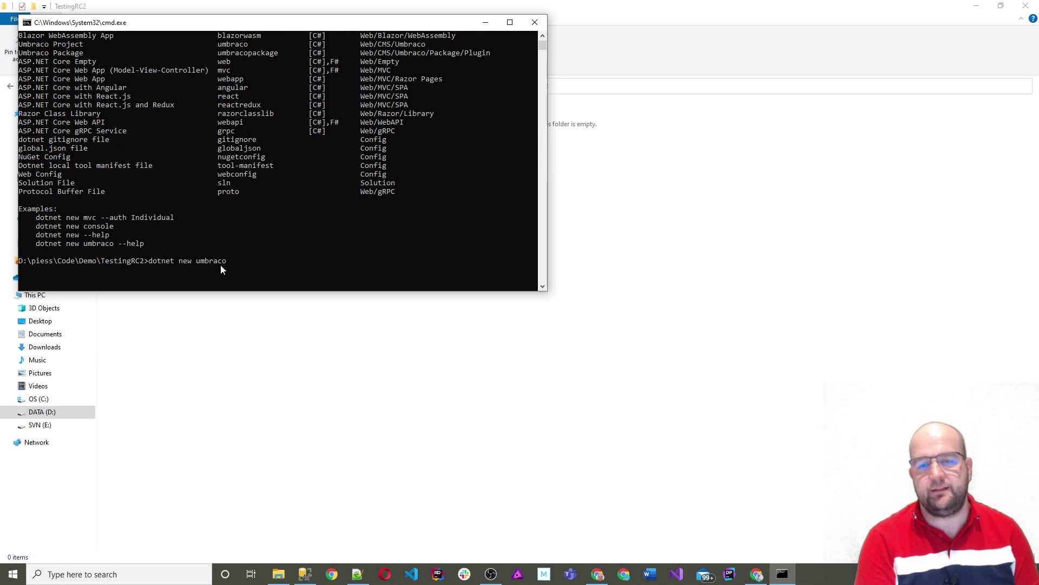
key("alt+Tab")
key("alt+Tab")
key("Tab")
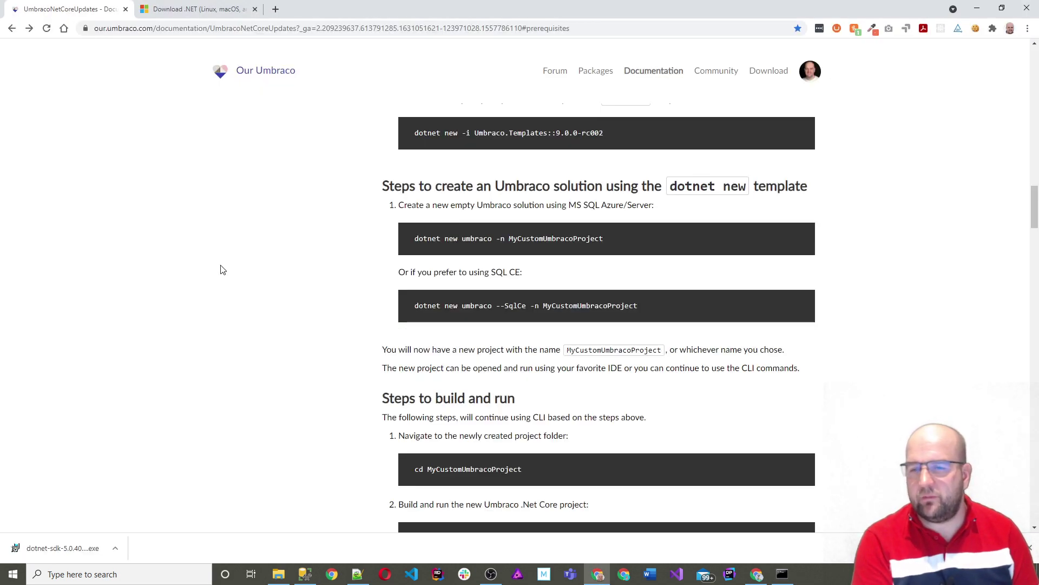
key("alt+Tab")
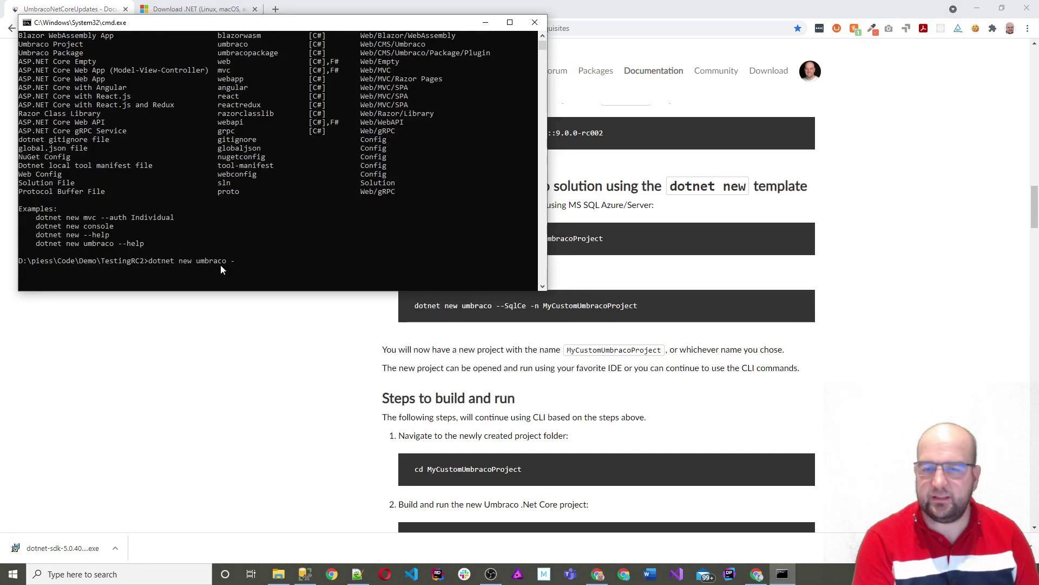
type("-n")
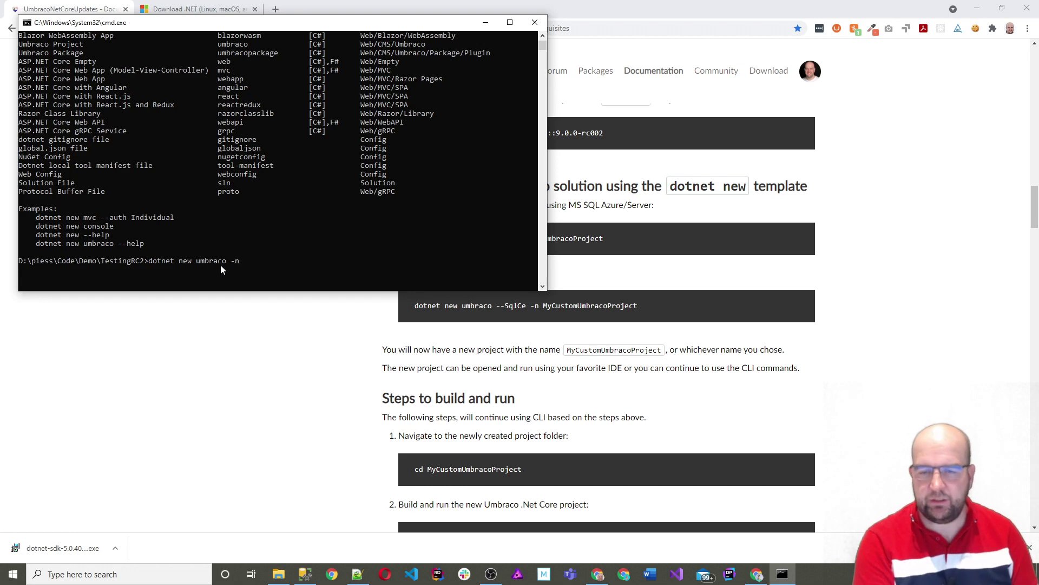
type(" T")
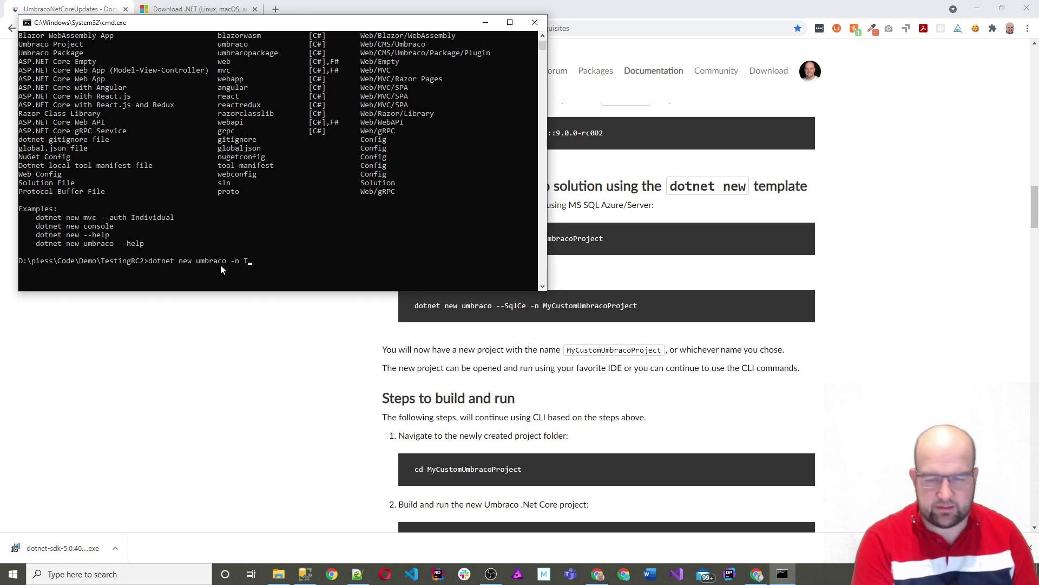
type("estingRC")
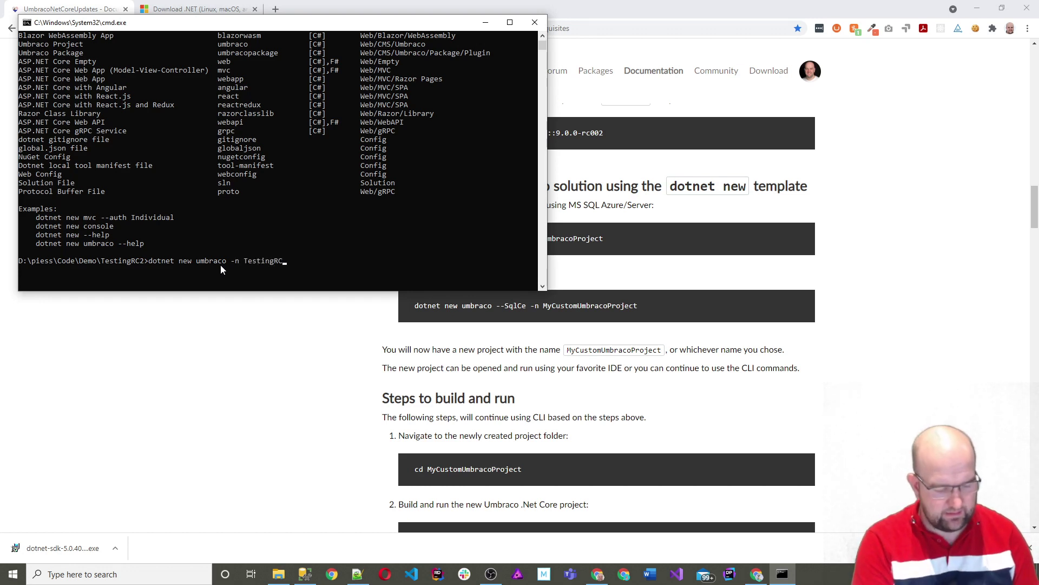
type("2.Site")
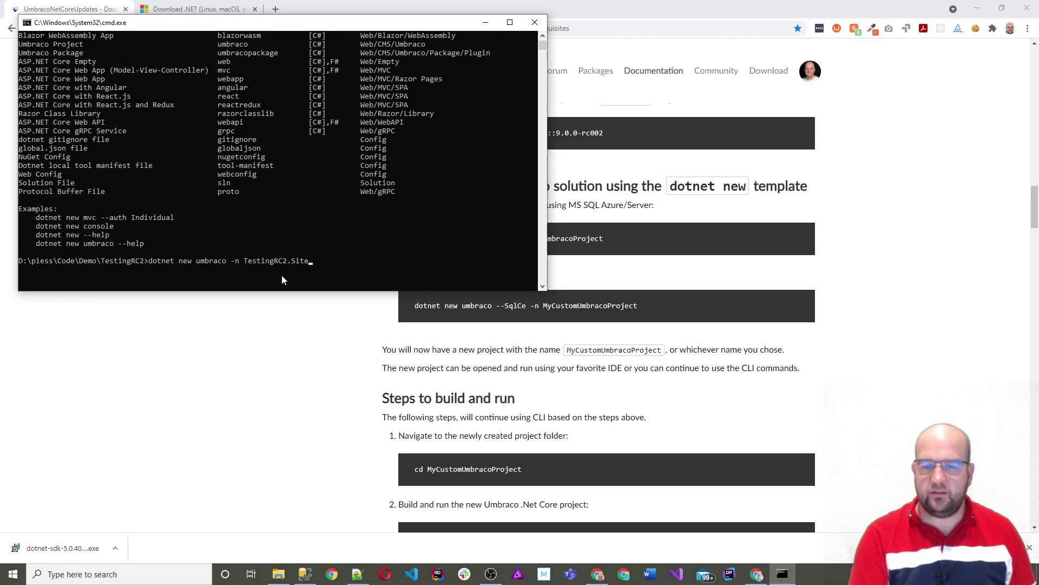
key("Return")
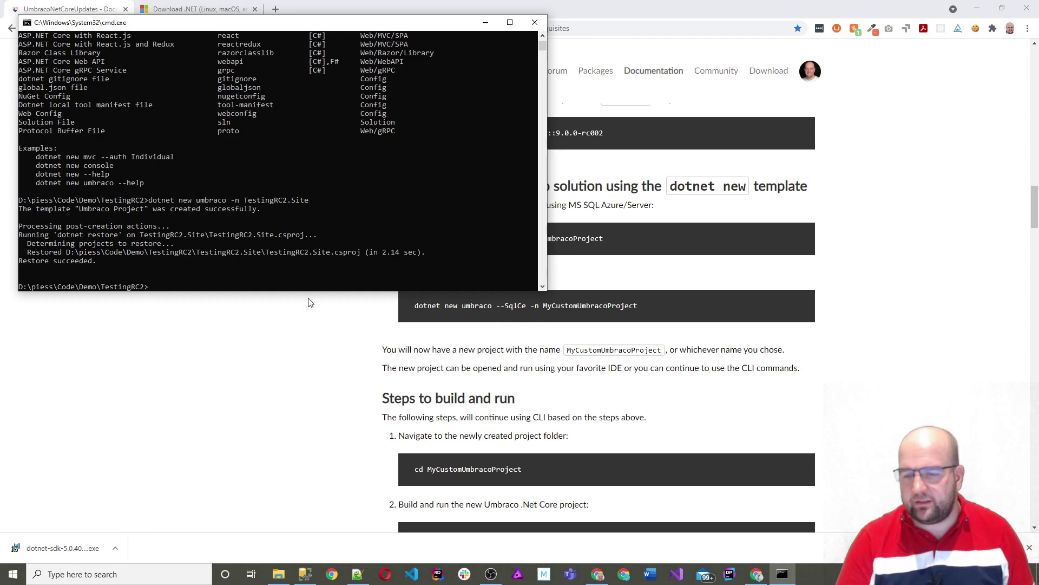
Step: Scroll the docs, then list the TestingRC2 folder contents with dir
left_click(304, 378)
scroll(525, 377, "down", 2)
scroll(526, 378, "down", 1)
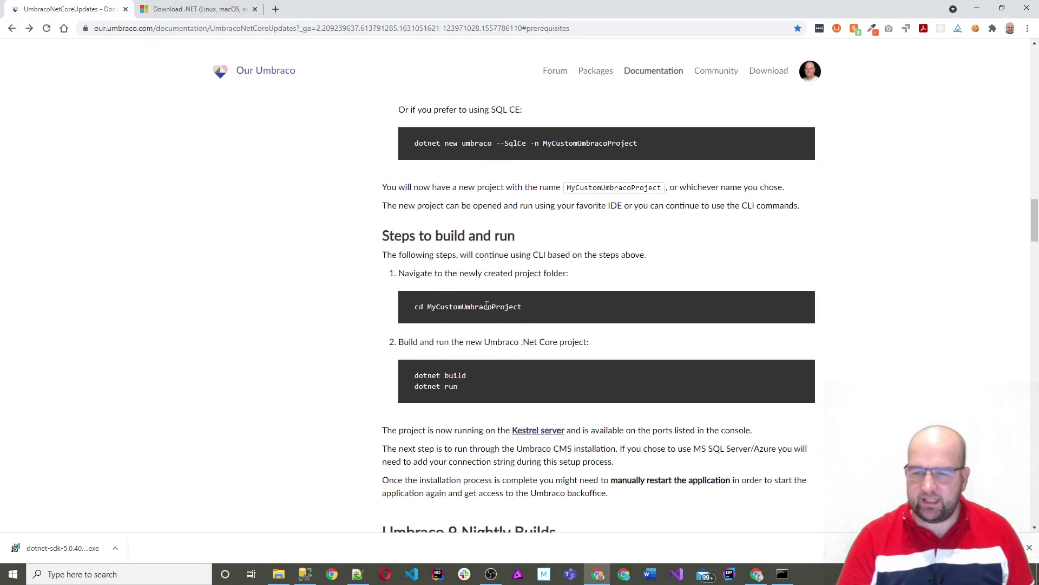
key("alt+Tab")
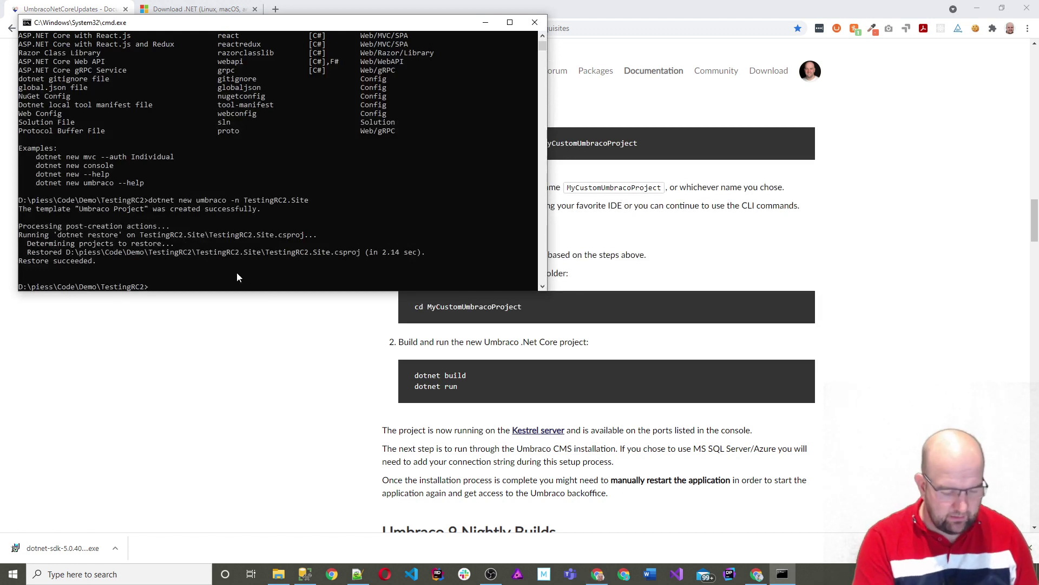
type("dir")
key("Return")
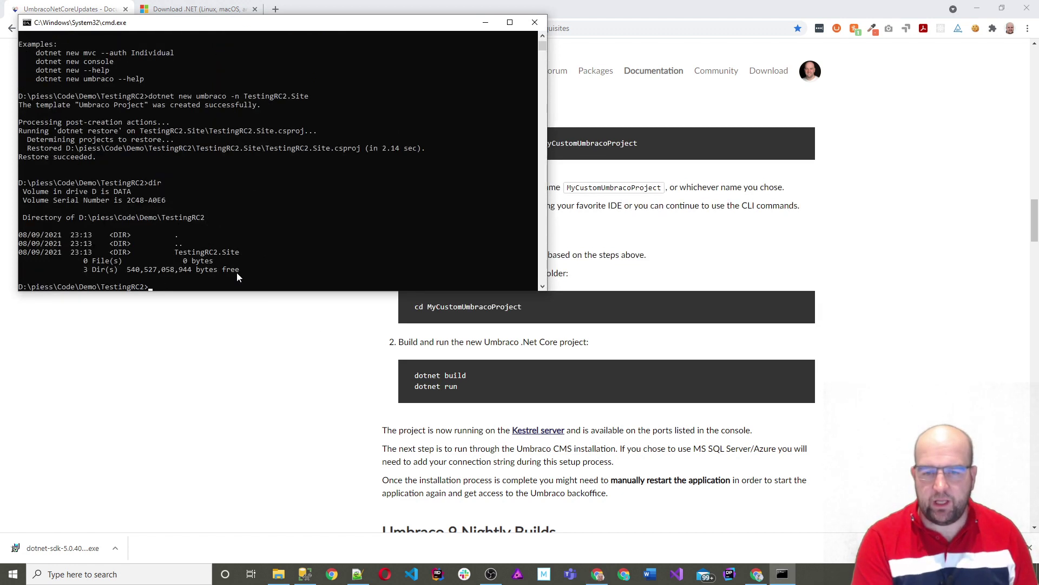
Step: Copy the TestingRC2.Site folder name from the listing and cd into it
left_click_drag(176, 253, 239, 253)
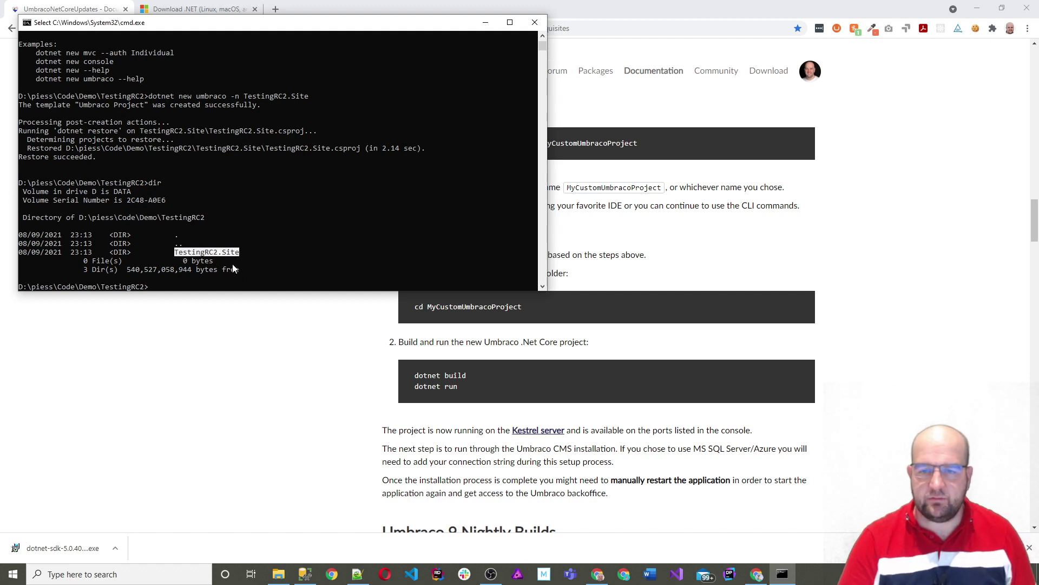
right_click(238, 21)
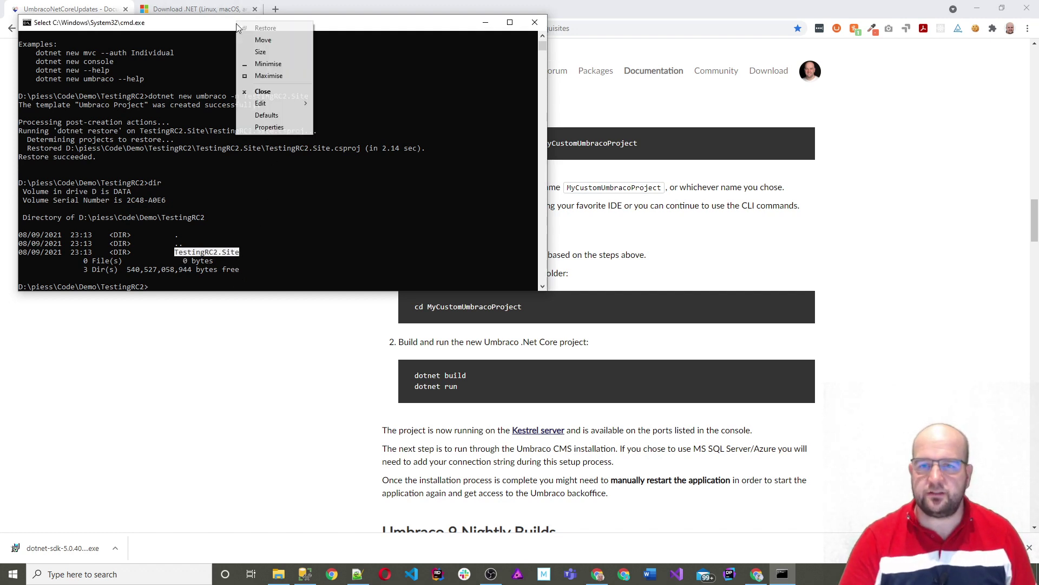
mouse_move(277, 105)
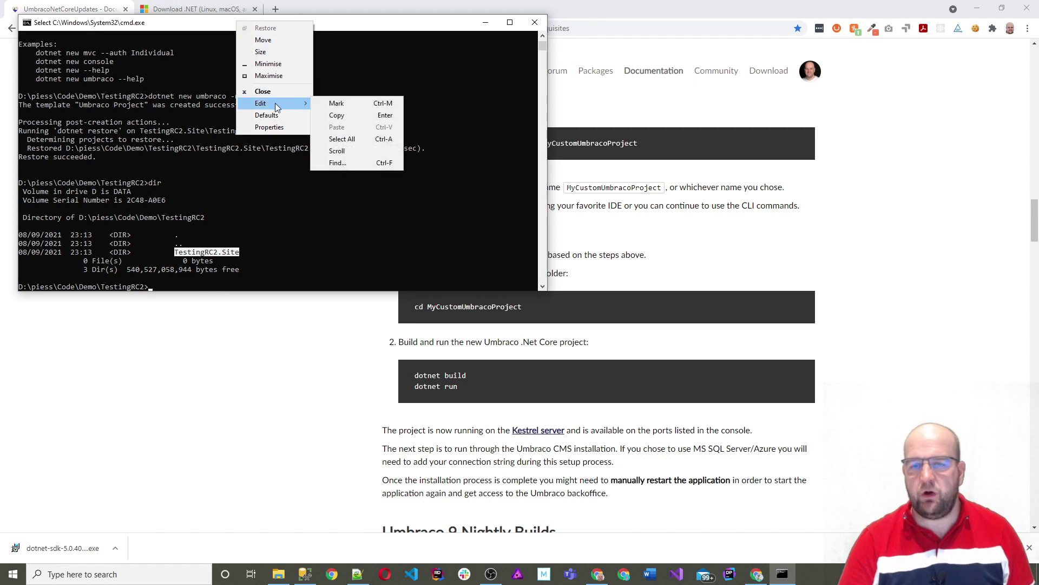
left_click(346, 114)
type("cd")
key("ctrl+v")
key("Return")
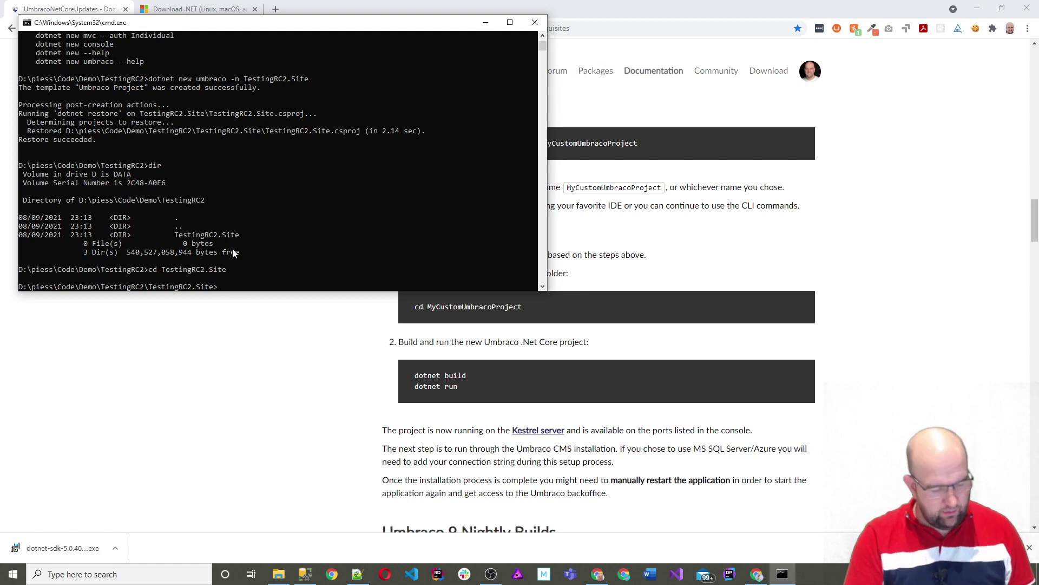
Step: Go back up with cd.., re-enter the project via cd testing*, and type dotnet build
type("cd..")
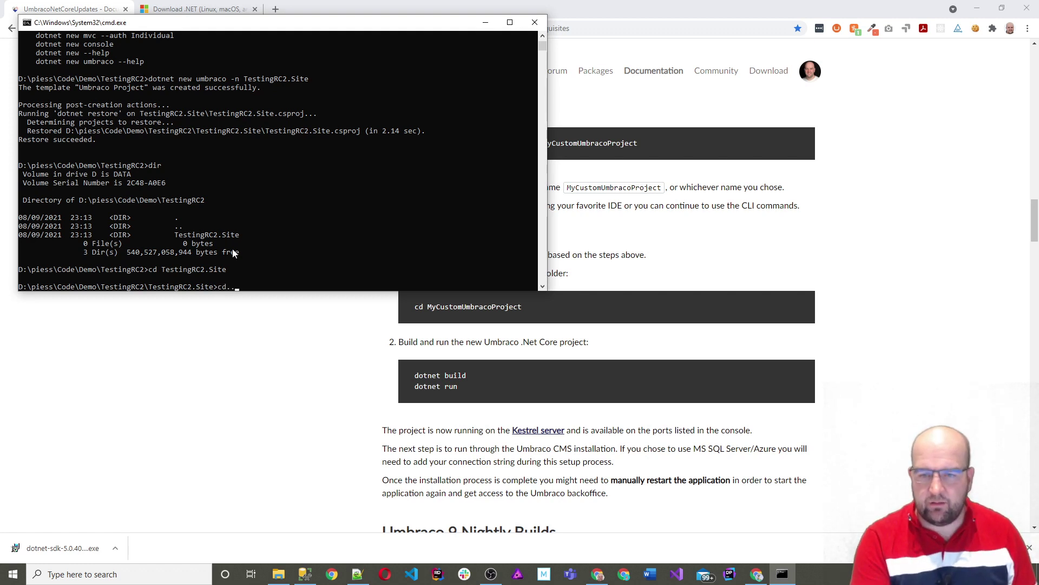
key("Return")
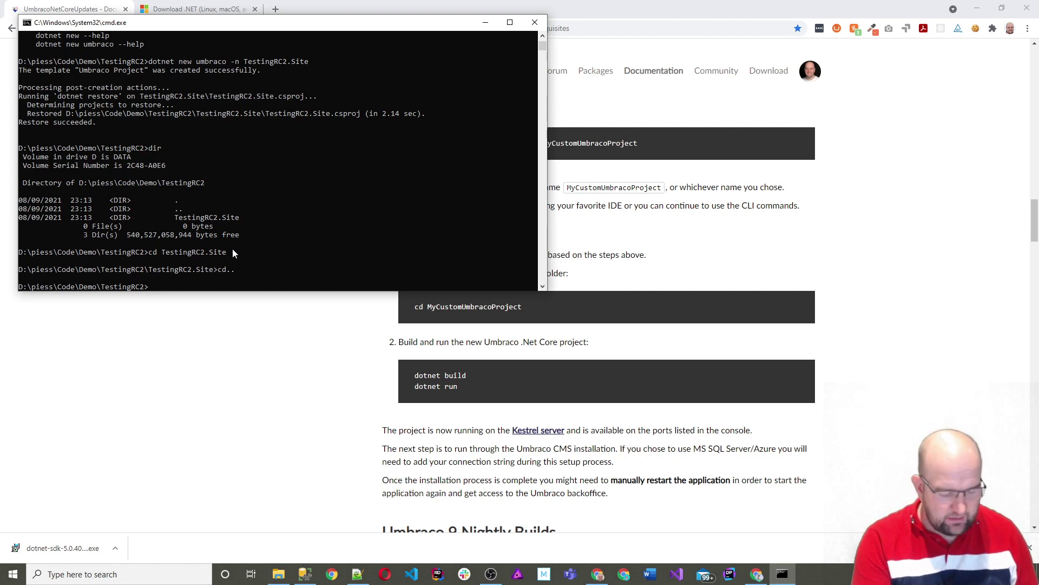
type("cd testing*")
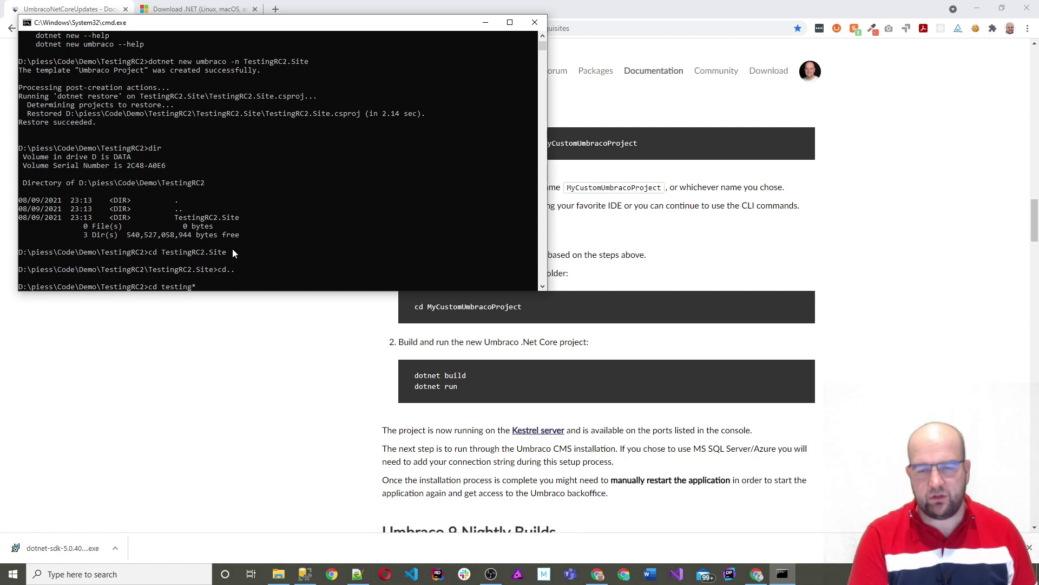
key("Return")
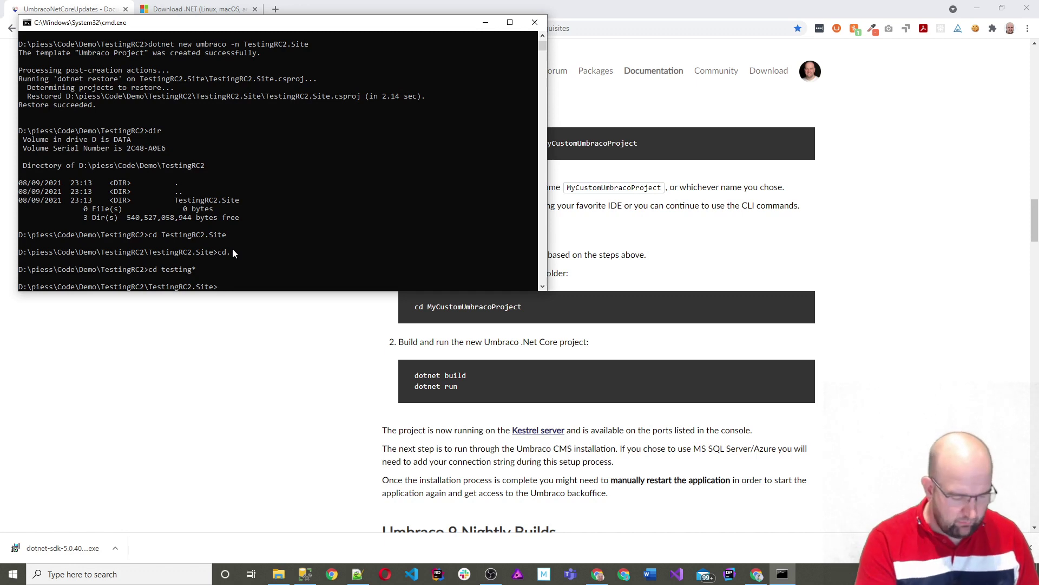
type("dotnet build")
Step: Build TestingRC2.Site, then start the site with dotnet run
key("Return")
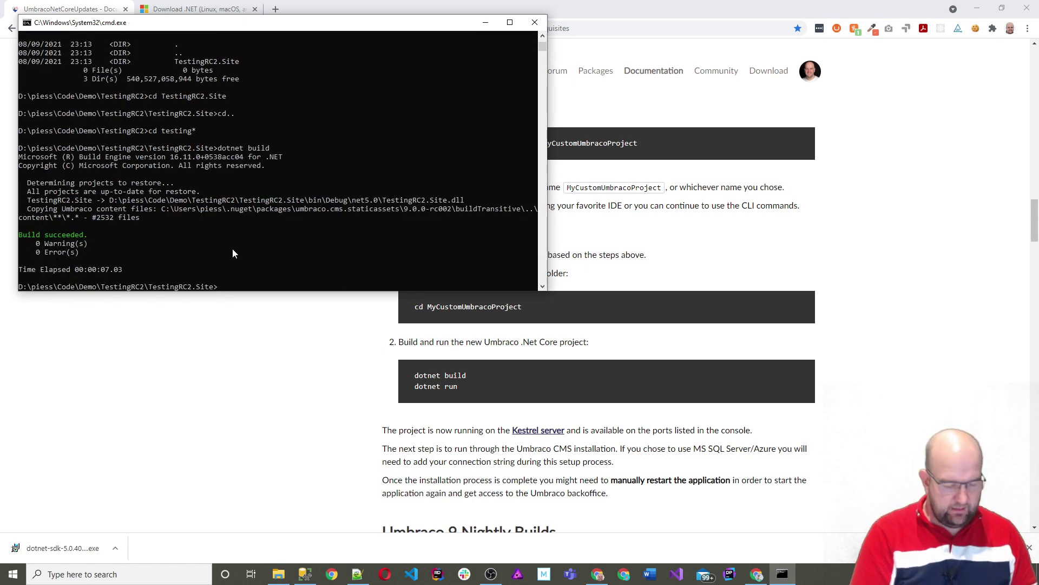
type("dotnet")
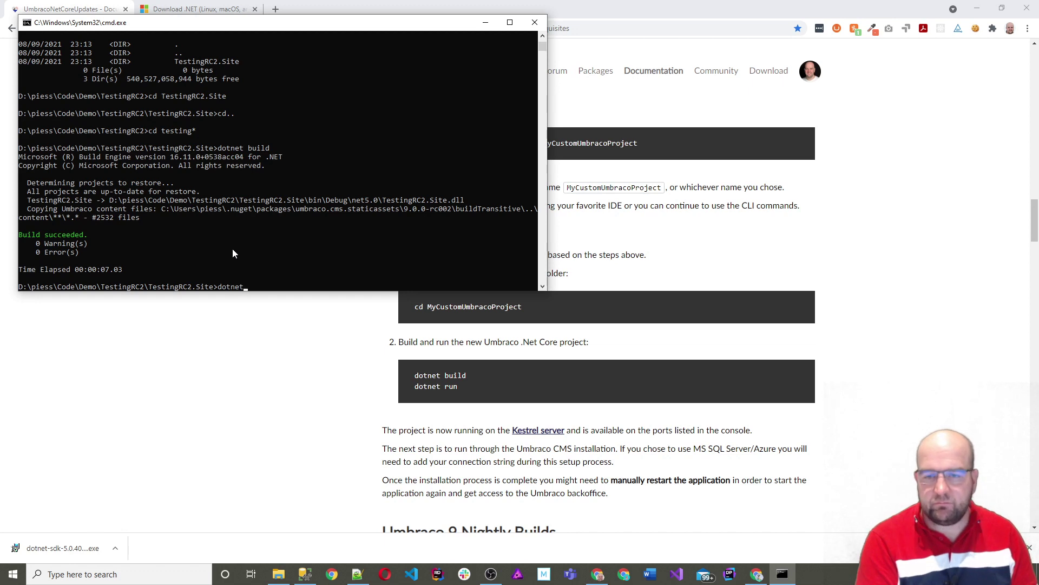
type(" run")
key("Return")
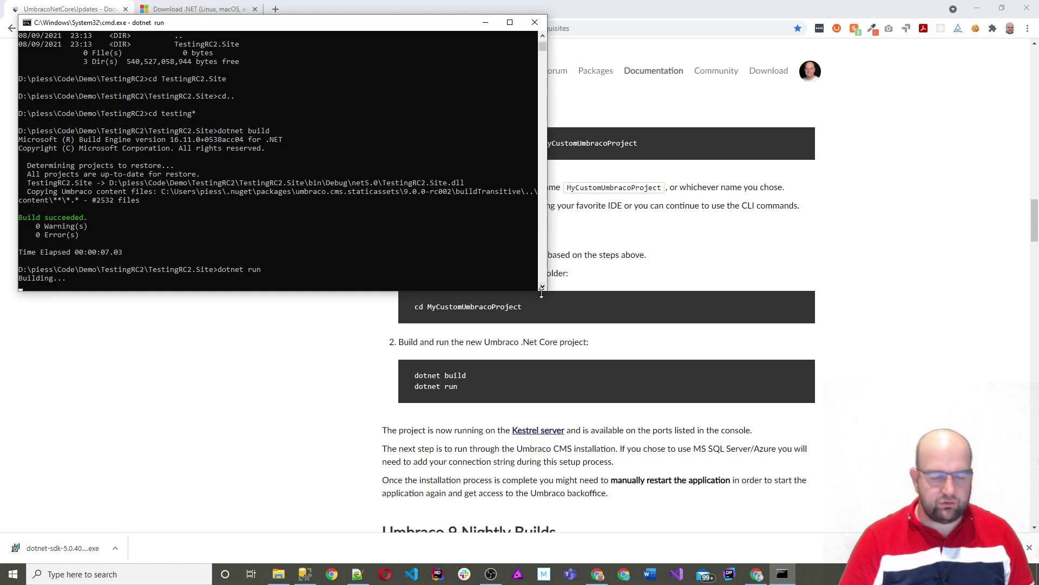
left_click_drag(541, 293, 823, 473)
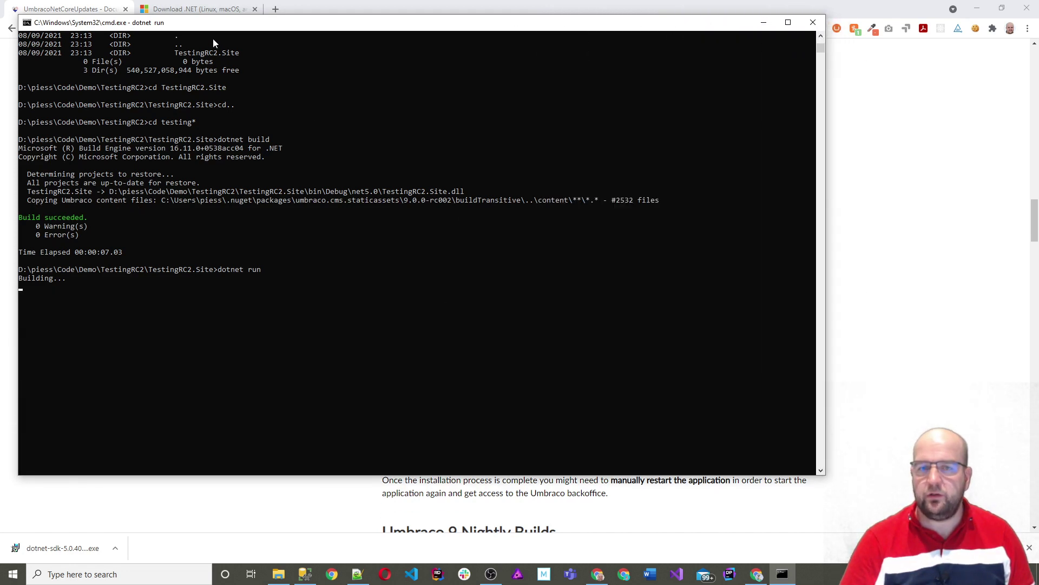
right_click(219, 23)
mouse_move(245, 107)
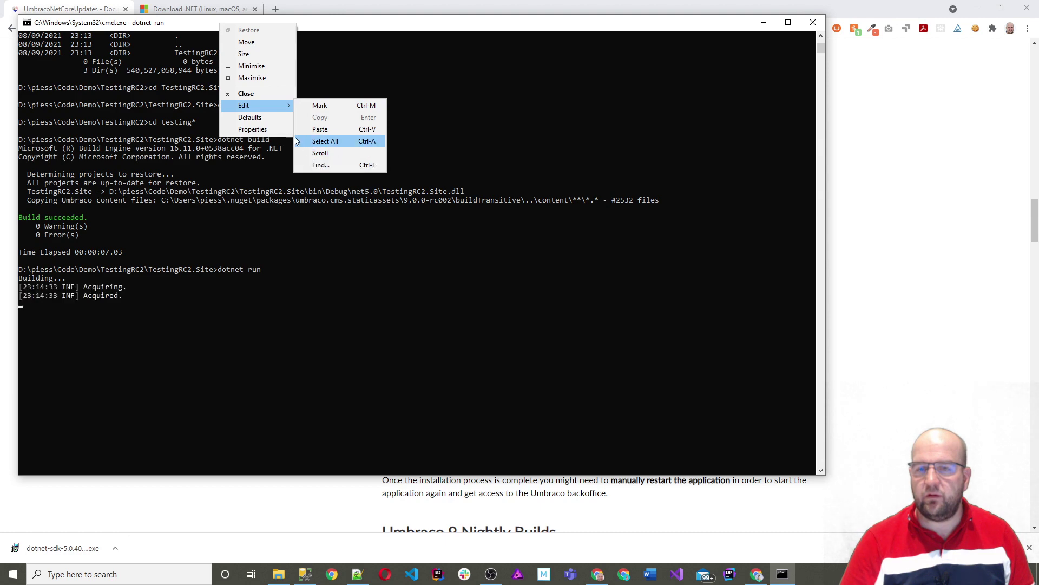
left_click(281, 129)
left_click(71, 49)
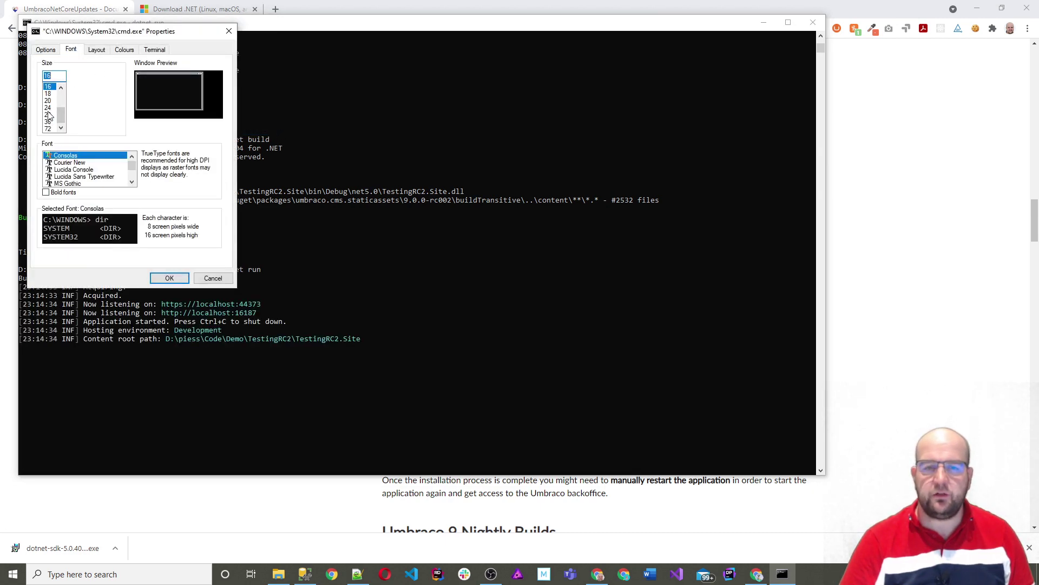
left_click(49, 108)
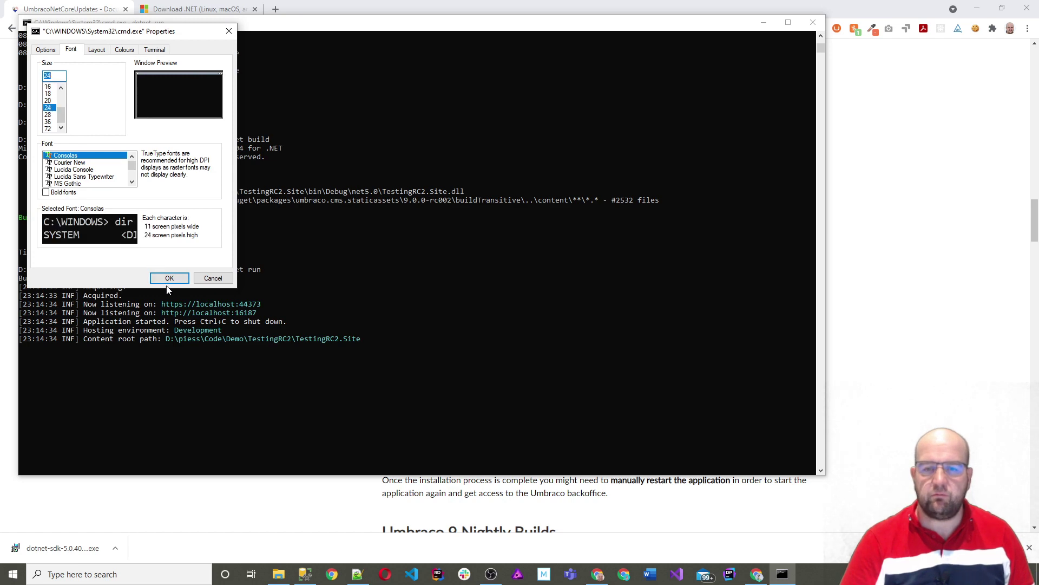
left_click(169, 278)
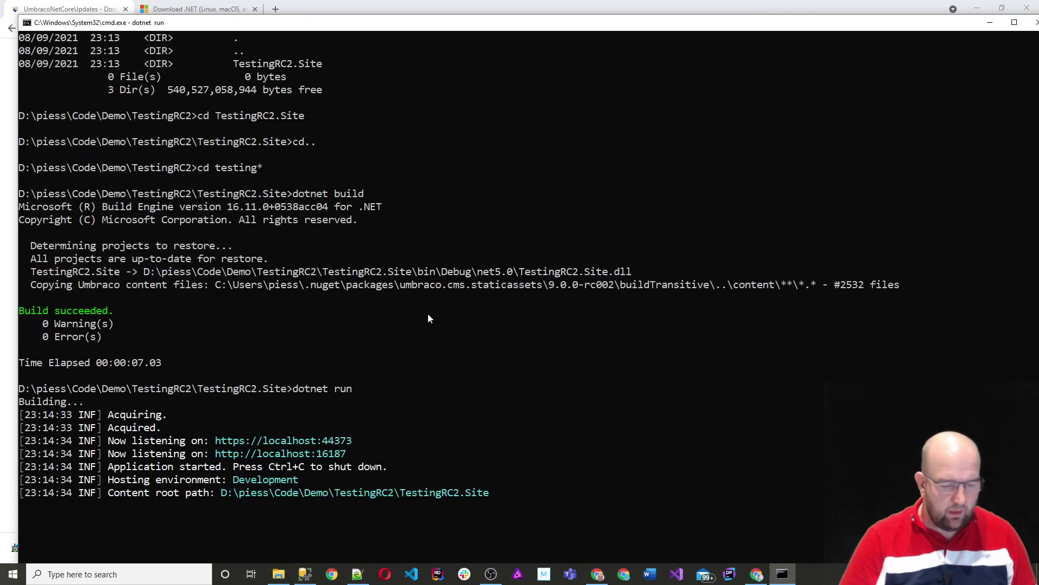
left_click(393, 37)
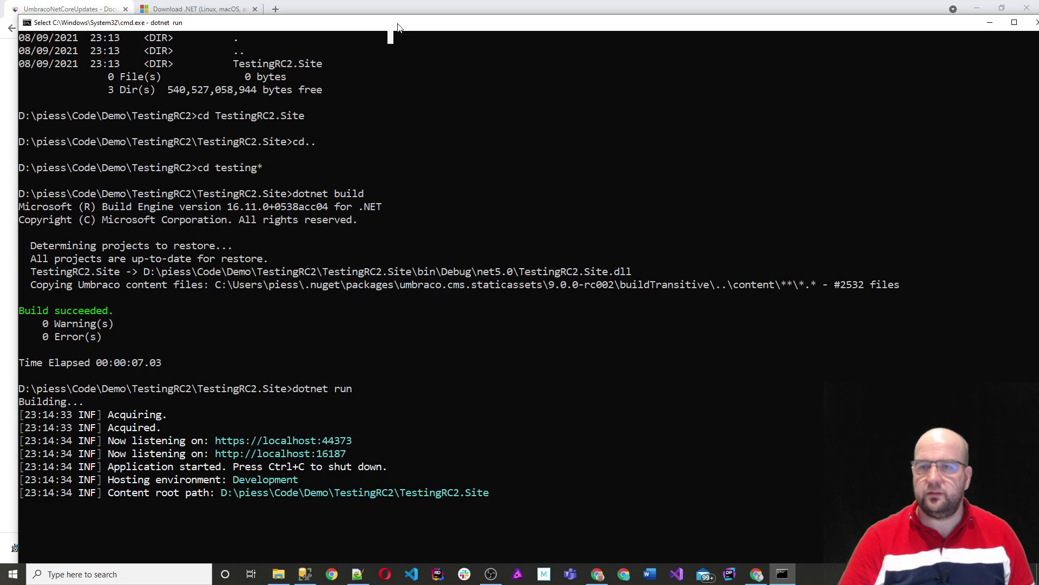
double_click(389, 24)
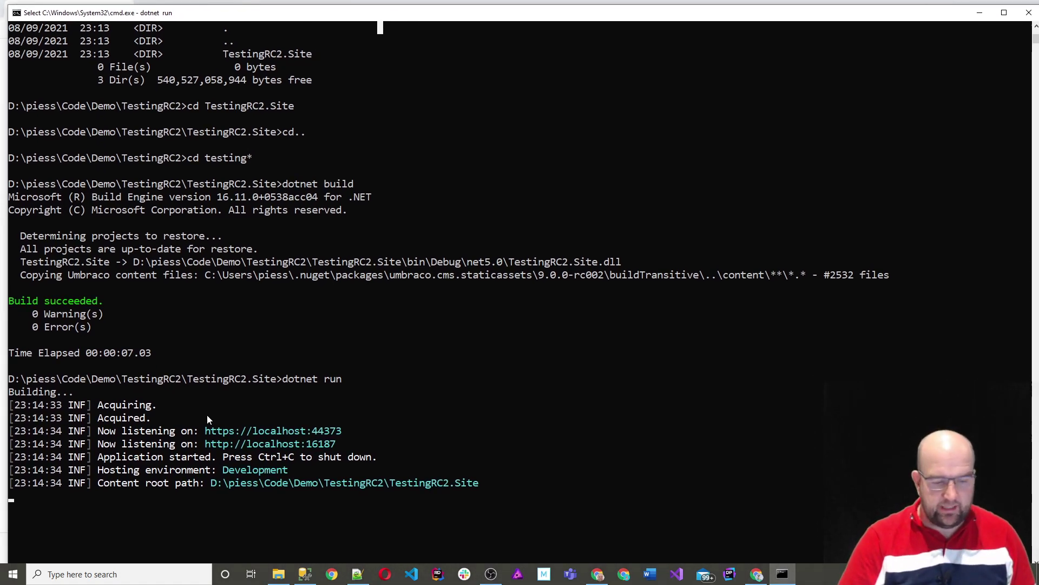
left_click_drag(205, 431, 342, 431)
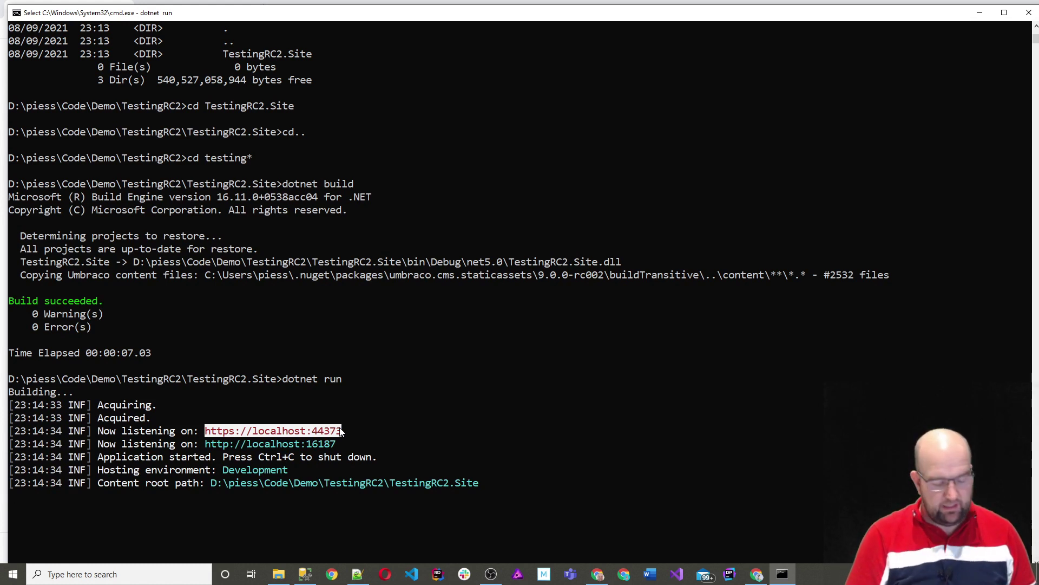
Step: Copy the running site's localhost:44373 address from the console window
right_click(536, 15)
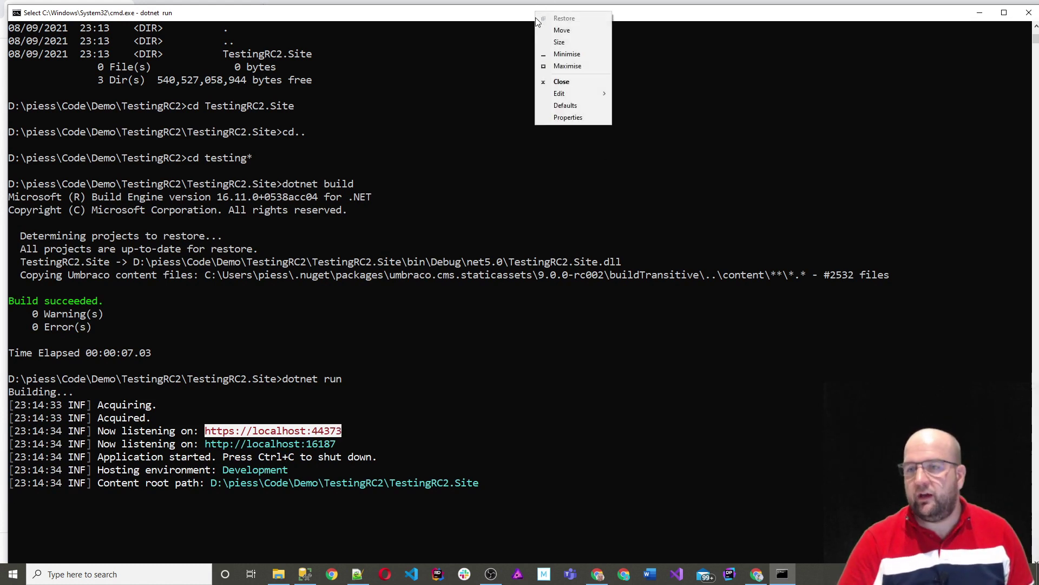
left_click(563, 93)
left_click(639, 106)
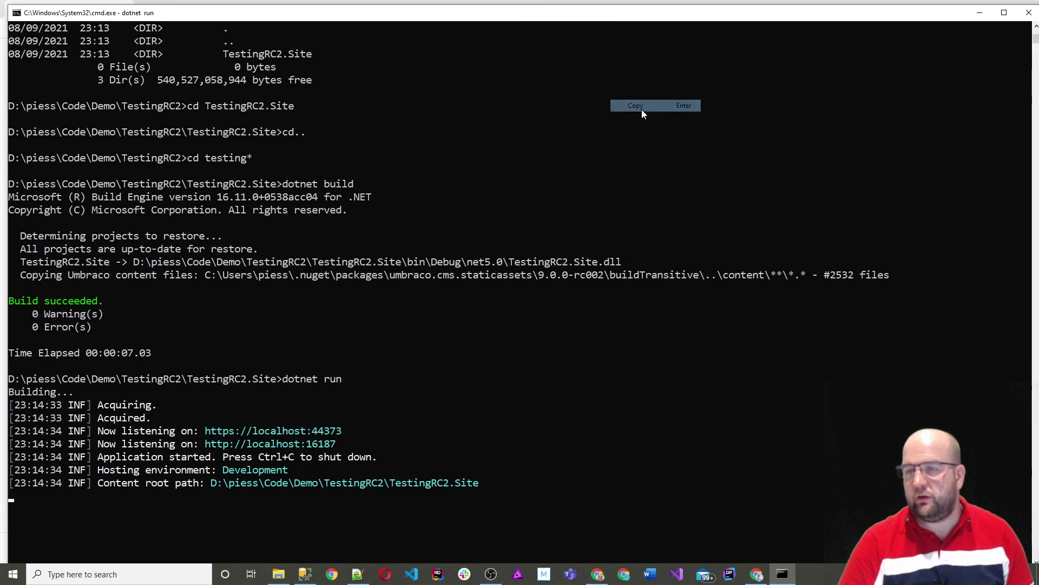
left_click(980, 13)
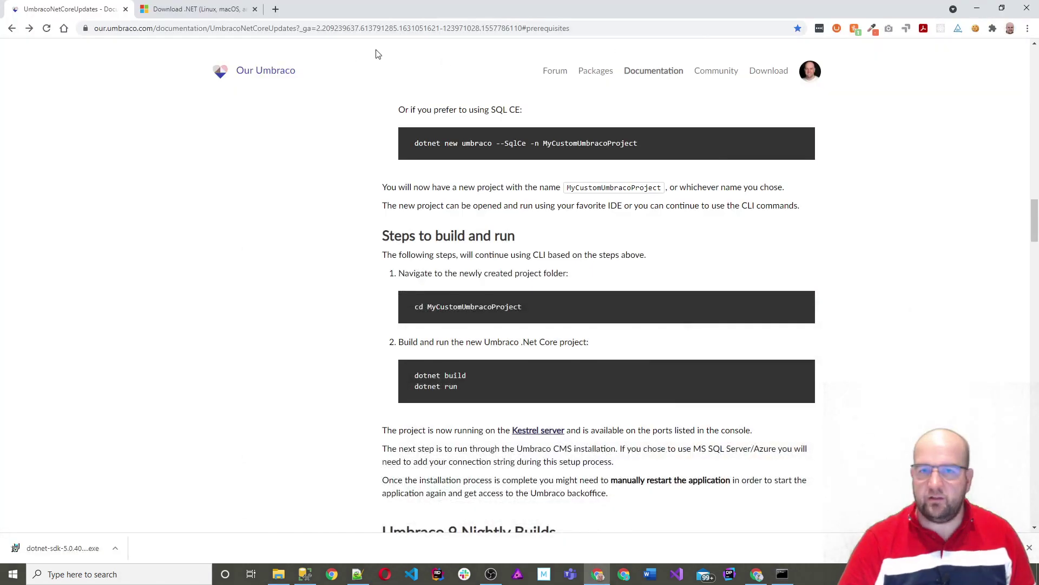
left_click(274, 11)
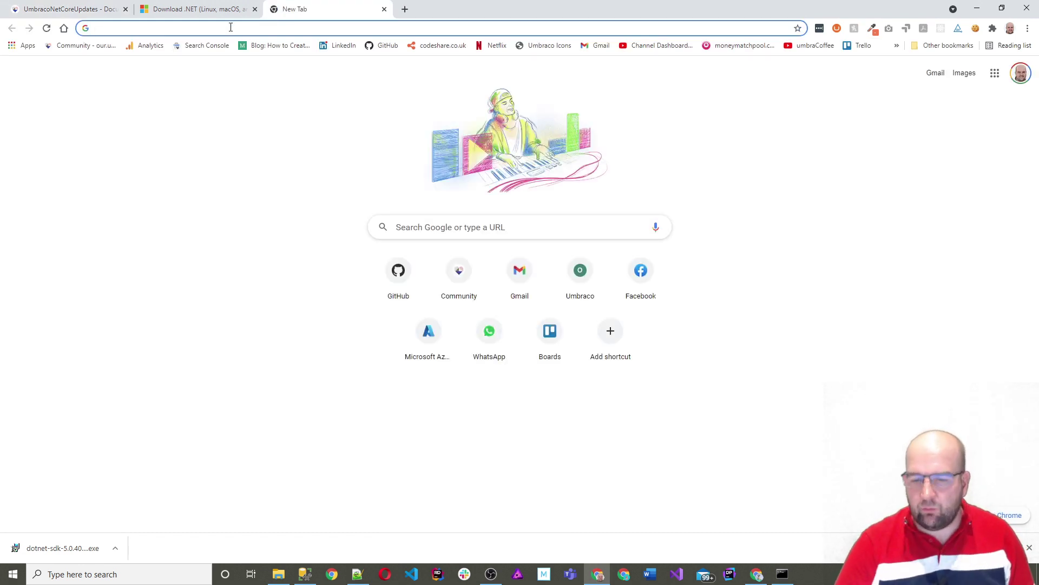
left_click(625, 575)
key("ctrl+v")
key("Return")
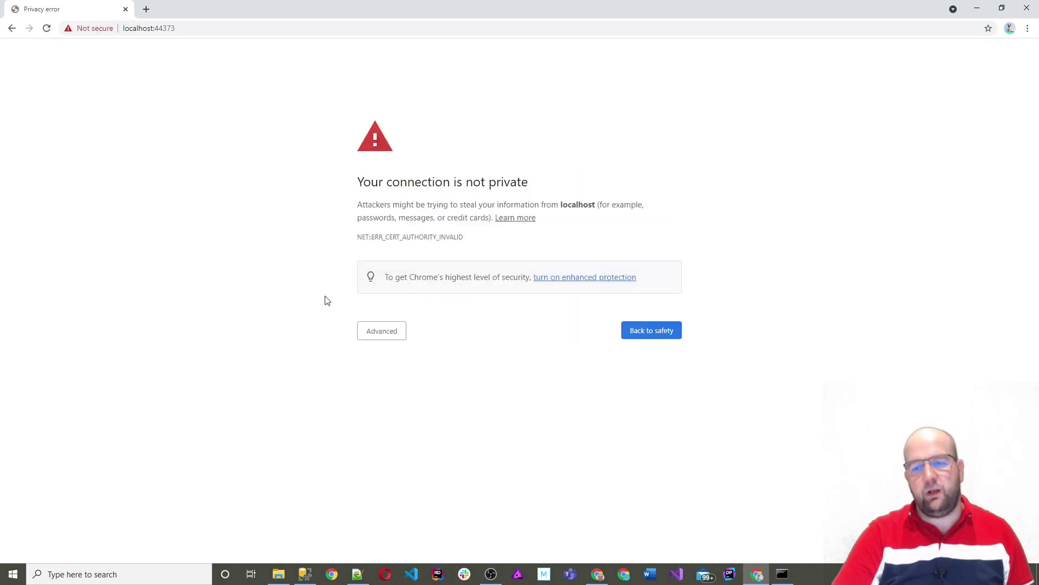
left_click(373, 332)
left_click(386, 416)
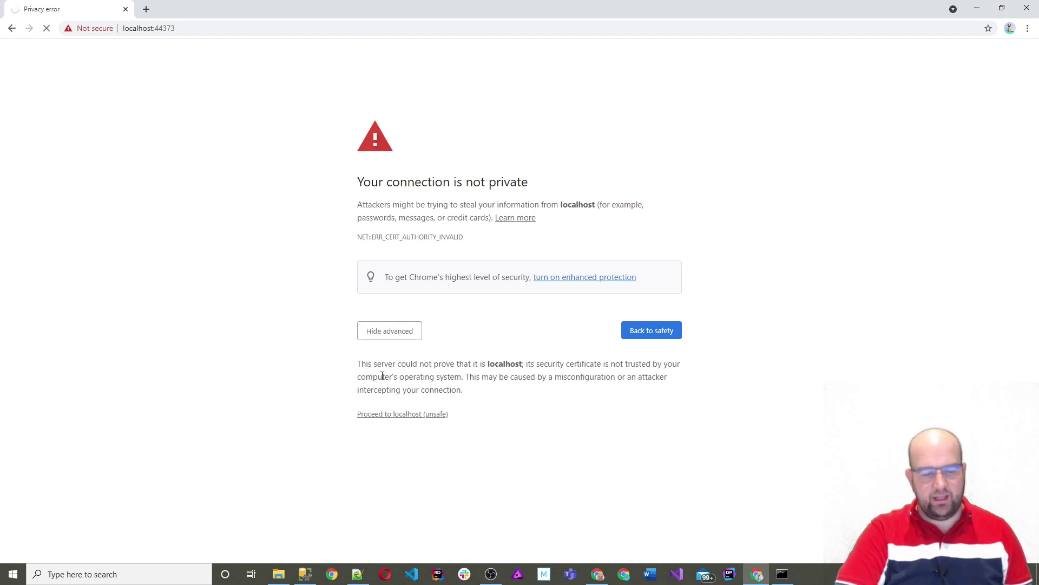
Step: Check the site's log in the console, then return to the Umbraco installer
mouse_move(782, 574)
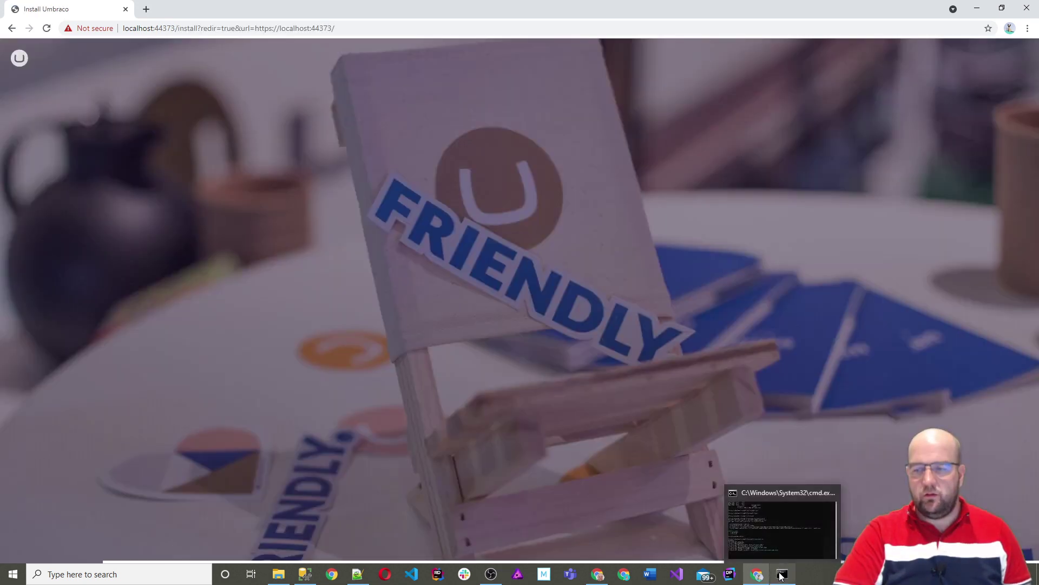
left_click(782, 574)
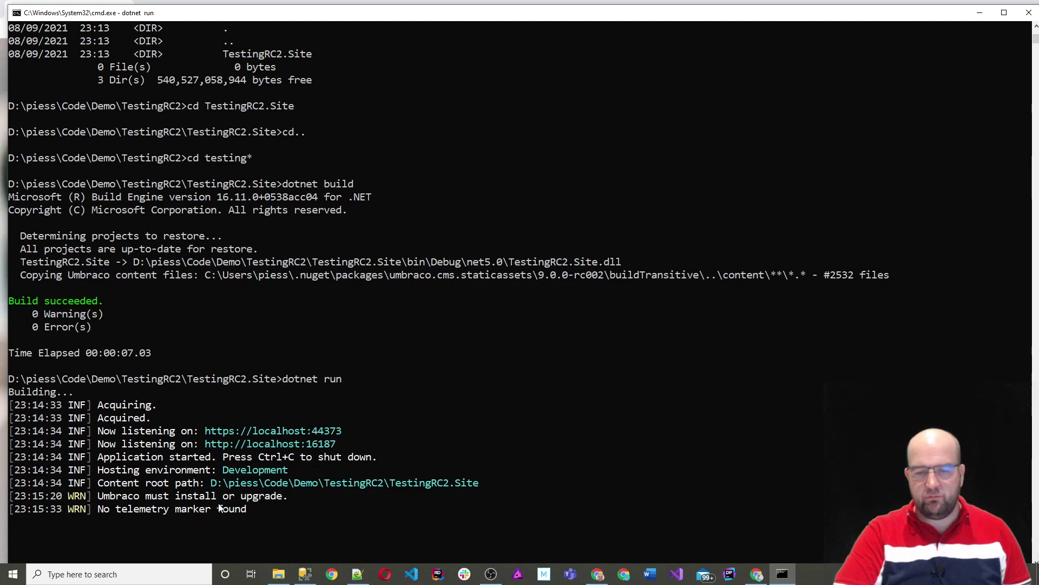
key("alt+Tab")
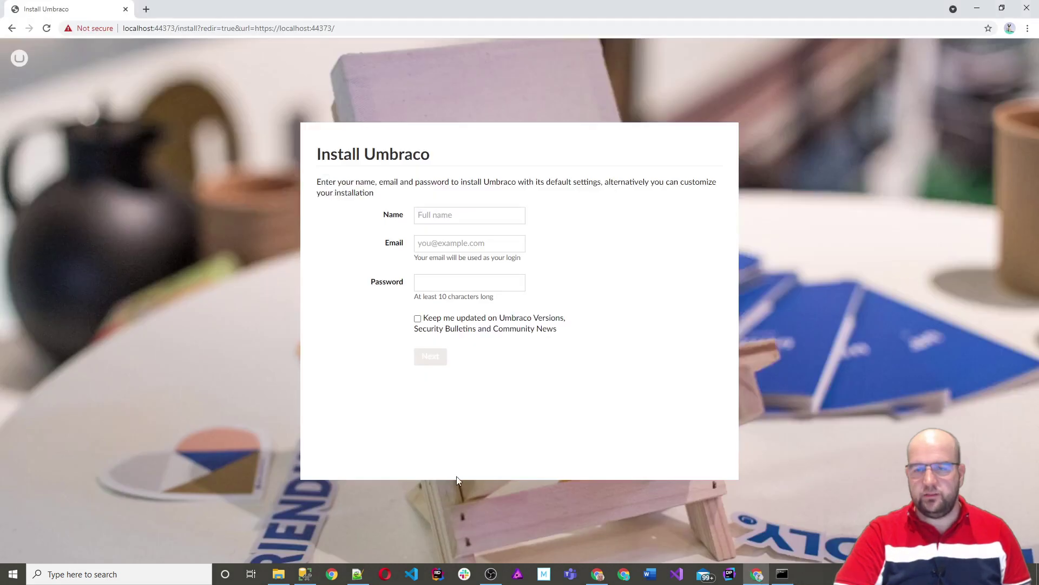
Step: Fill in the admin name, login e-mail and a 10-character password, then continue
type("admin@admin.com")
key("Tab")
type("admin.c")
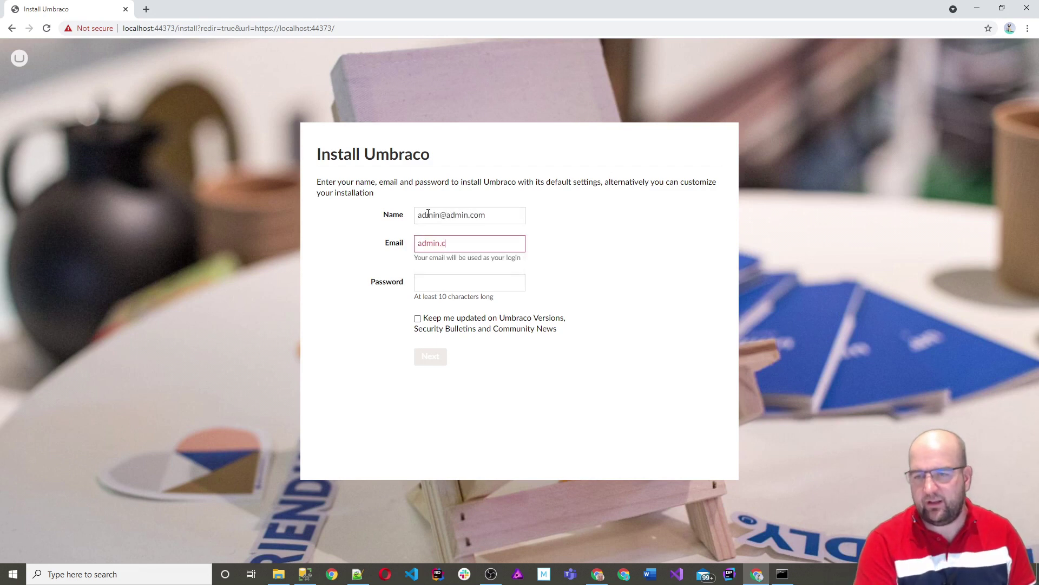
key("BackSpace")
key("BackSpace")
type("@ad")
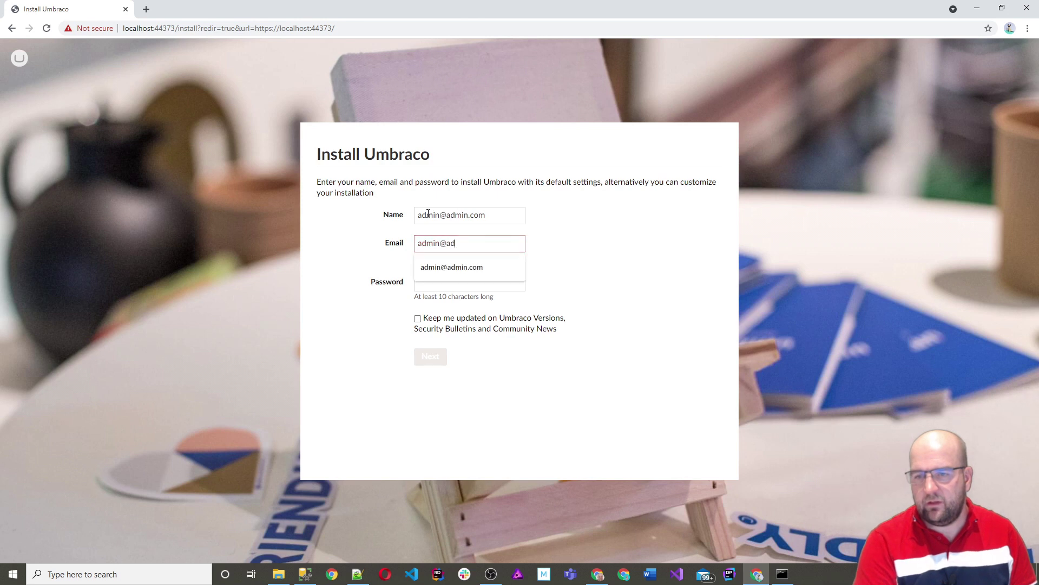
type("min.com")
key("Tab")
type("1234567890")
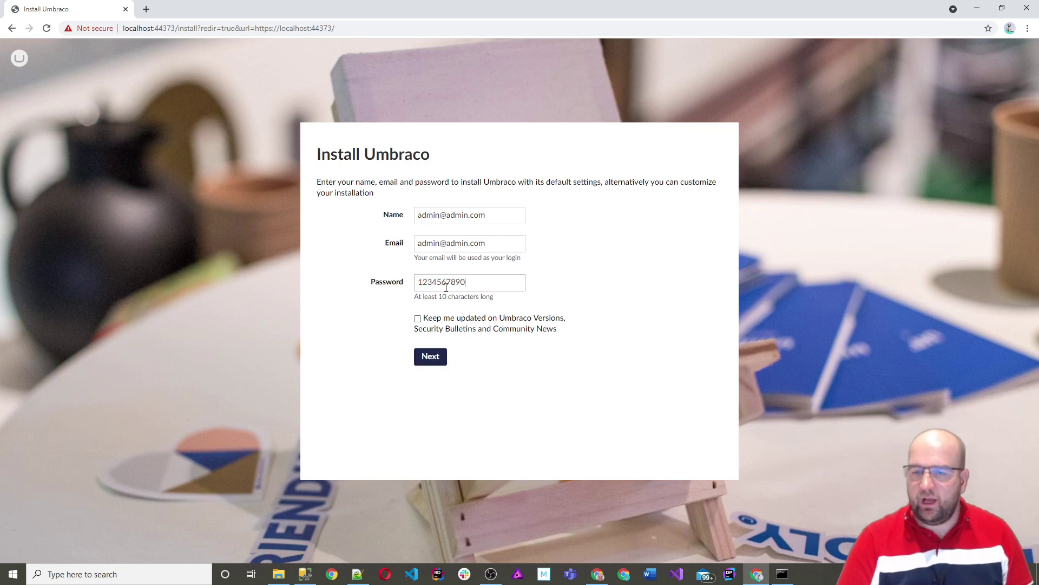
left_click(442, 361)
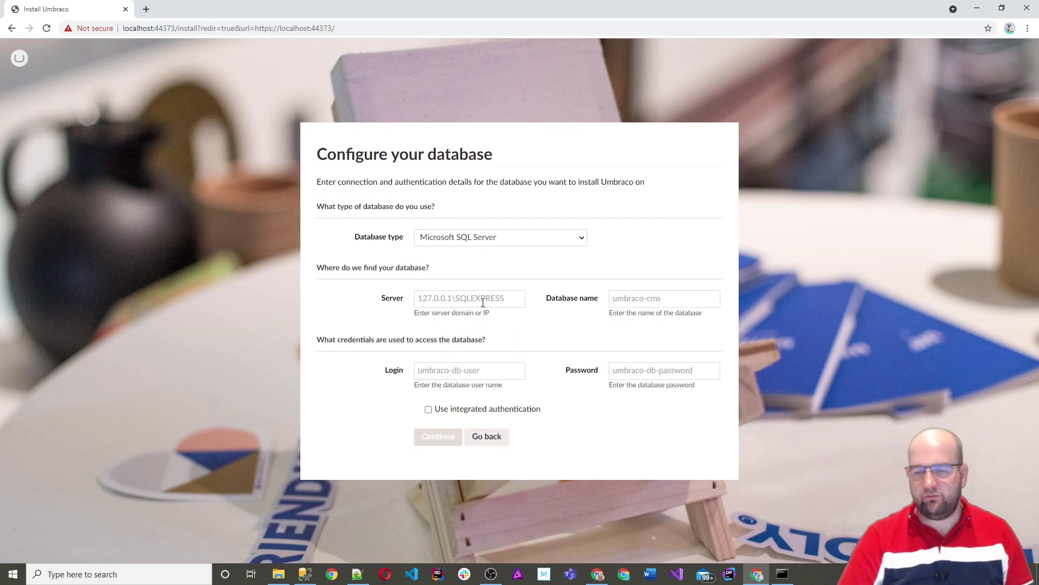